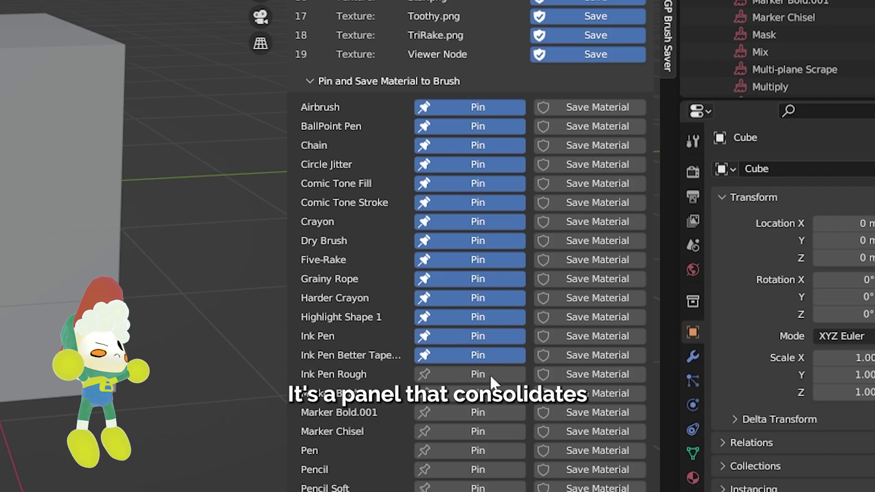
Pin the materials of the remaining unpinned brushes, from Ink Pen Rough downward, in the brush saver list.
drag(491, 377, 488, 415)
drag(488, 415, 488, 487)
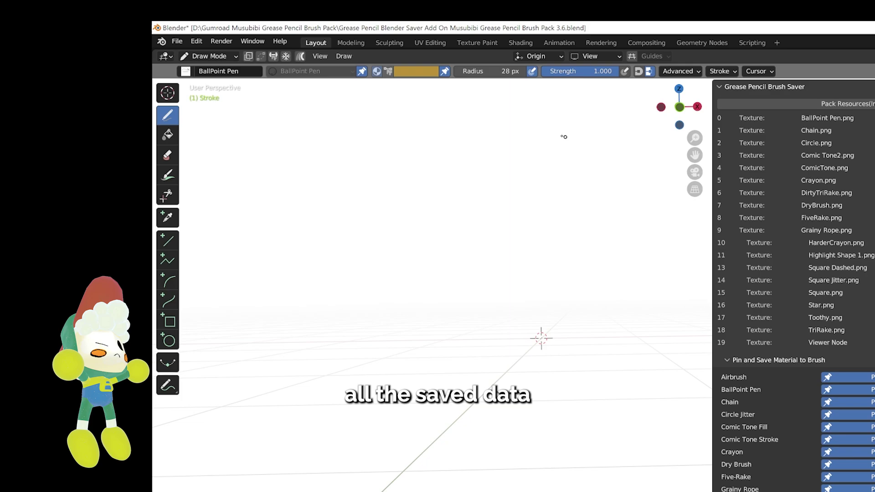
Draw horizontal test strokes one below another on the Grease Pencil canvas, using brushes including BallPoint Pen and Chain.
drag(564, 136, 289, 139)
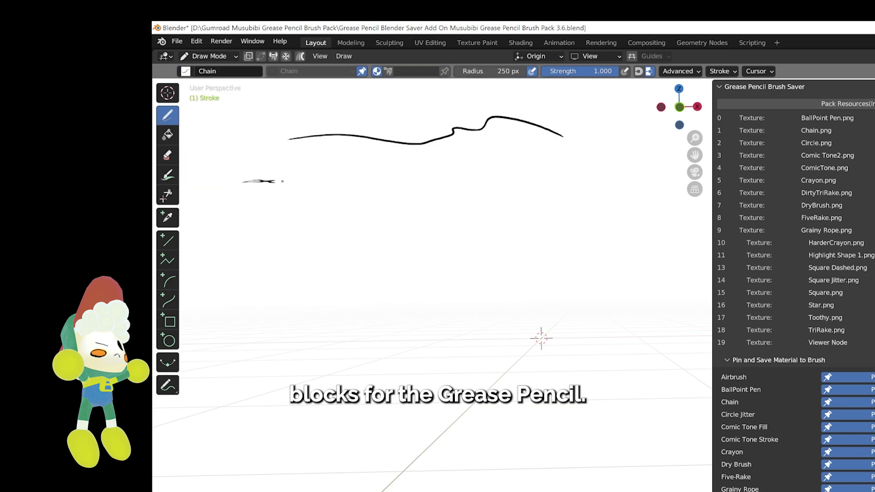
drag(625, 166, 280, 182)
drag(264, 215, 410, 215)
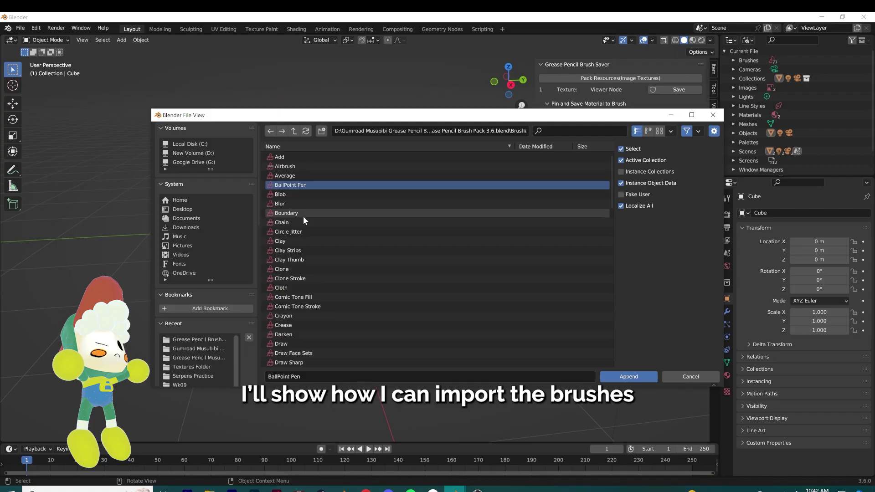
Add the Chain brush to the BallPoint Pen selection in the append file list.
ctrl+click(305, 223)
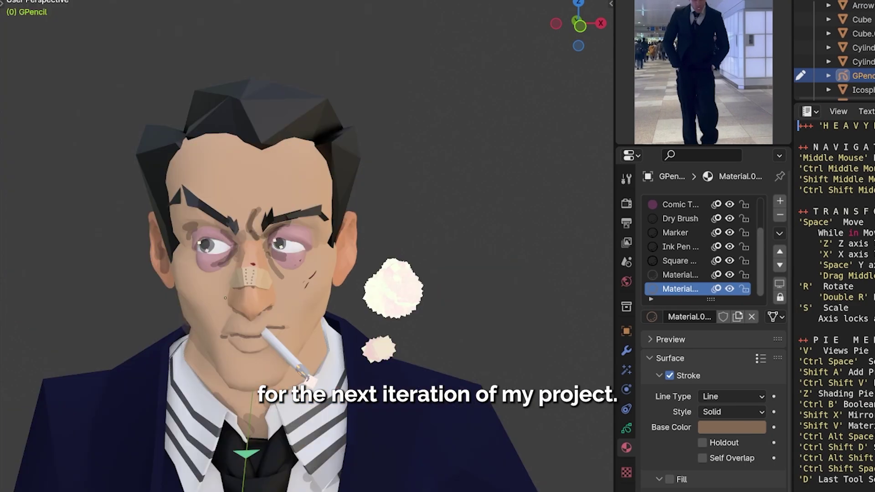
Paint Grease Pencil wound details on the character's face around the bruised eye and beside the mouth.
scroll(226, 298, up, 1)
middle_drag(225, 299, 342, 303)
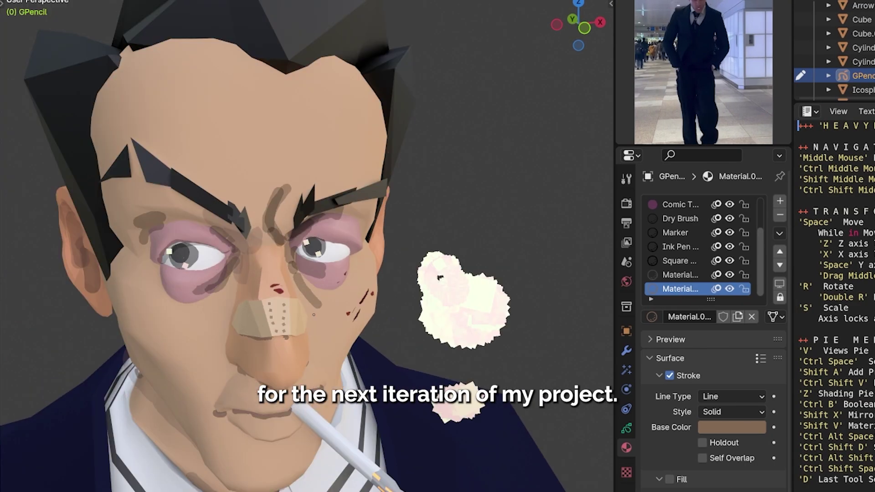
scroll(228, 296, up, 4)
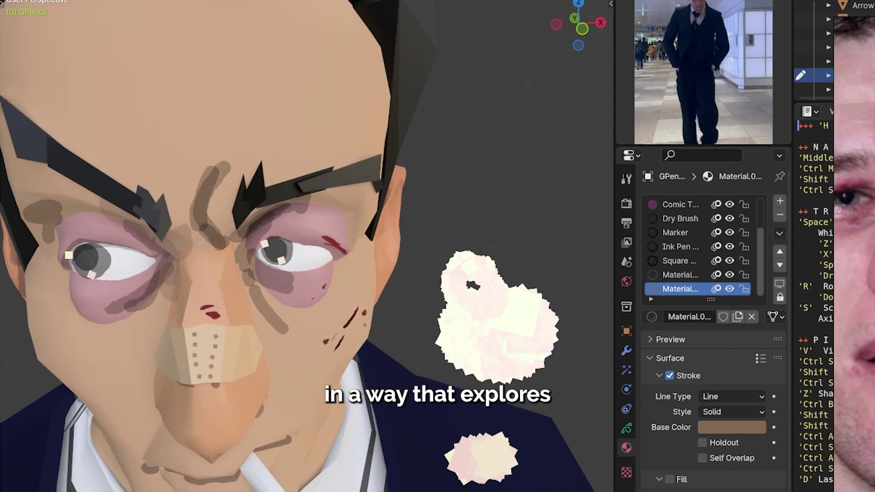
scroll(193, 290, down, 2)
middle_drag(221, 379, 254, 256)
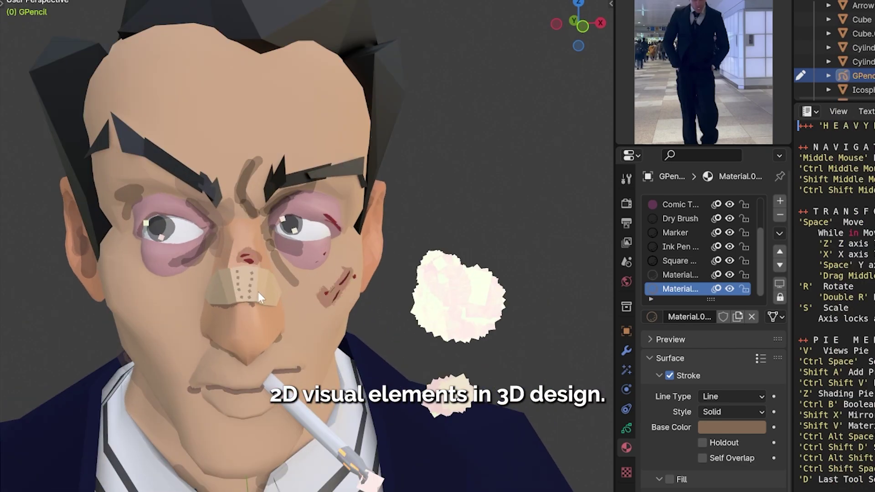
drag(314, 205, 338, 228)
scroll(305, 267, down, 4)
middle_drag(305, 268, 333, 274)
scroll(296, 296, up, 2)
drag(274, 351, 259, 347)
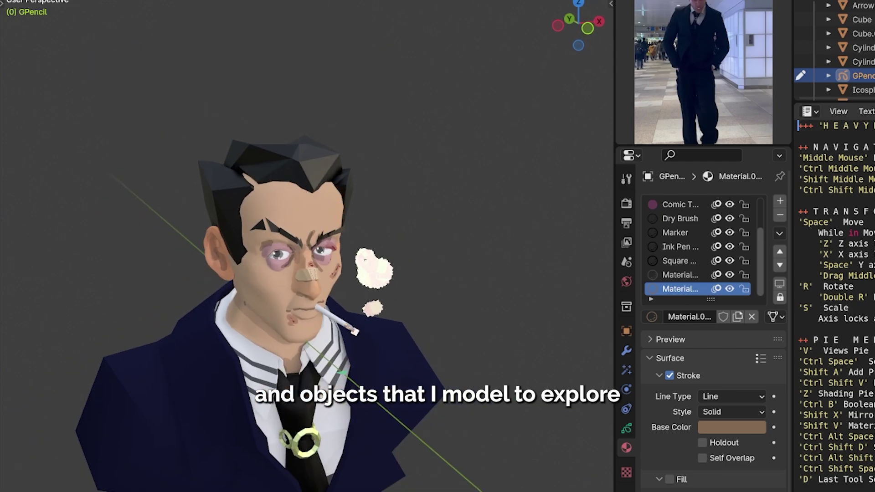
shift+middle_drag(356, 354, 397, 285)
middle_drag(396, 285, 385, 313)
scroll(346, 292, down, 2)
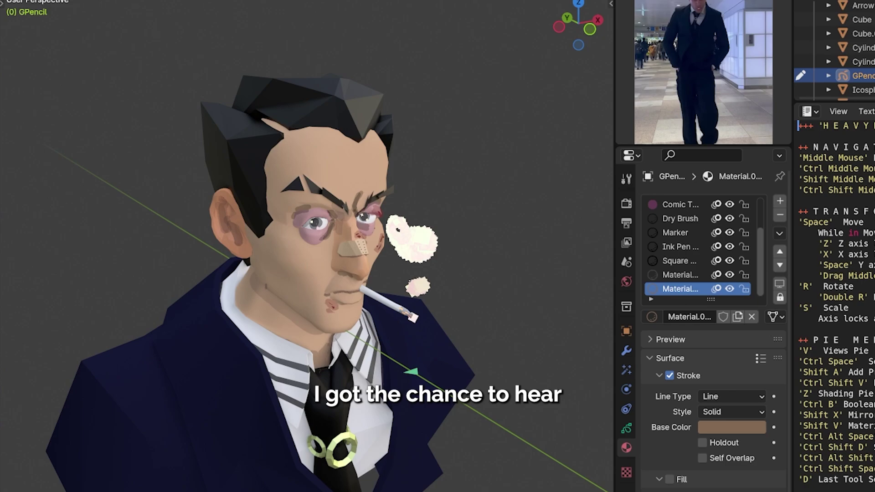
middle_drag(310, 271, 234, 240)
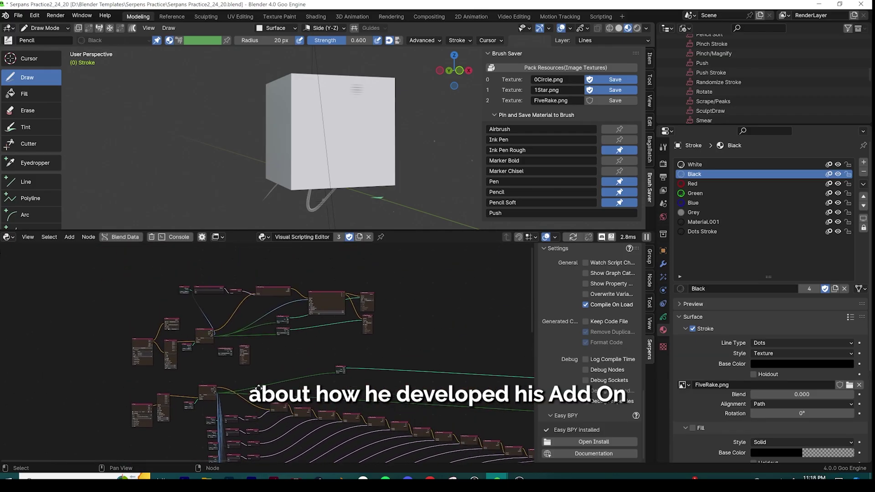
Examine the brush saver add-on's visual scripting node graph, from the panel and column nodes to the Display Property nodes.
scroll(270, 358, up, 8)
middle_drag(290, 387, 343, 312)
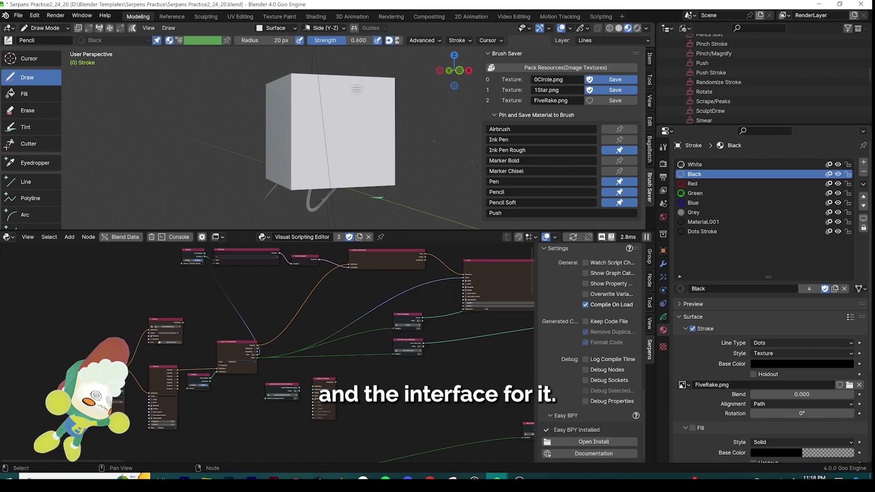
scroll(173, 357, up, 5)
middle_drag(173, 356, 243, 372)
scroll(228, 336, up, 4)
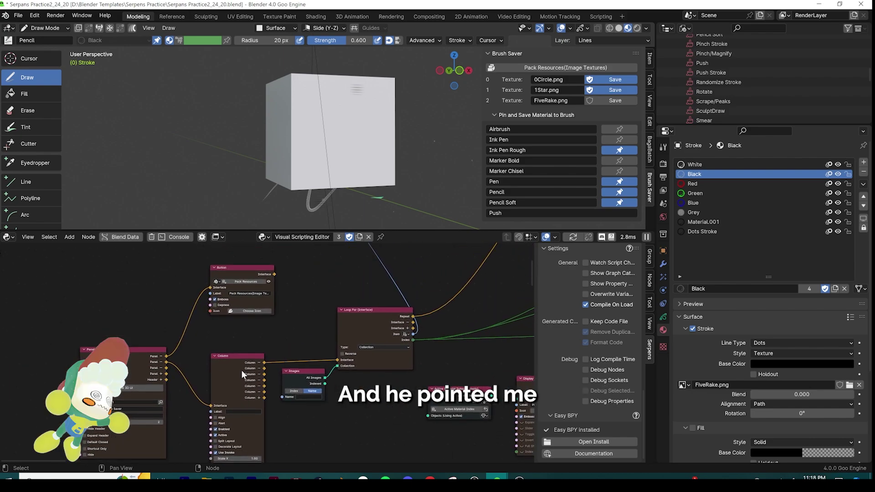
scroll(404, 353, down, 5)
middle_drag(404, 354, 151, 385)
scroll(150, 385, up, 7)
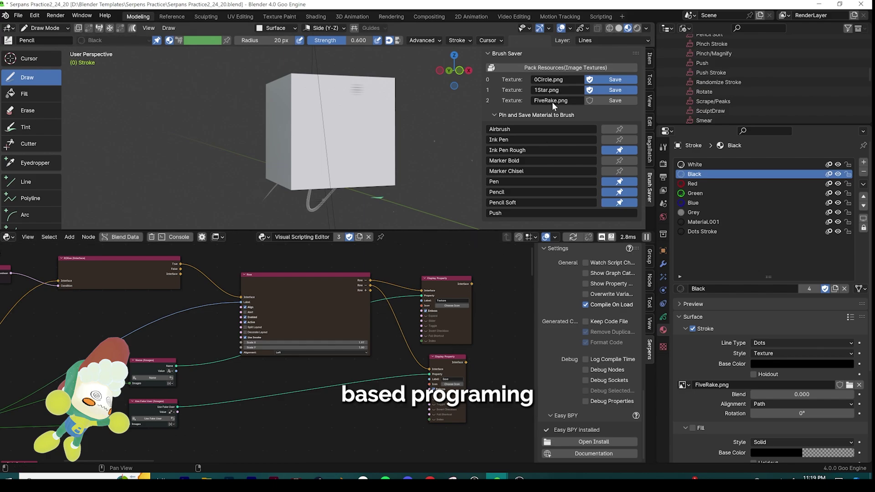
scroll(392, 343, down, 8)
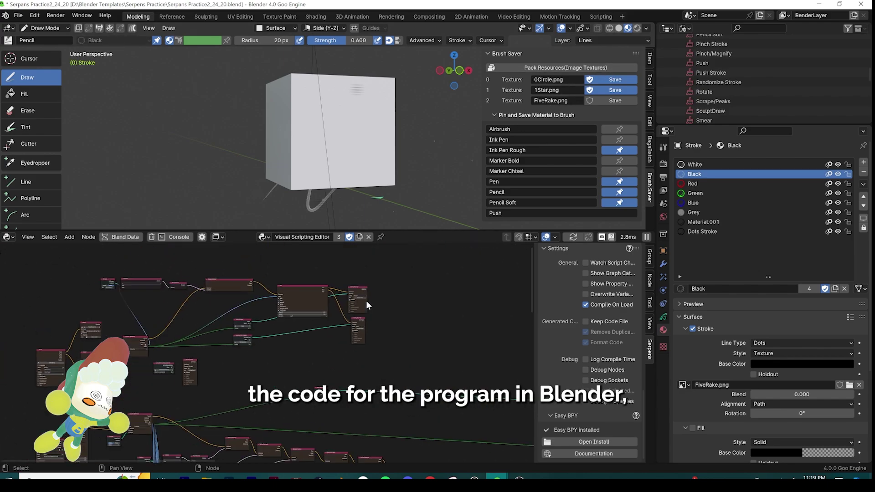
scroll(369, 301, down, 6)
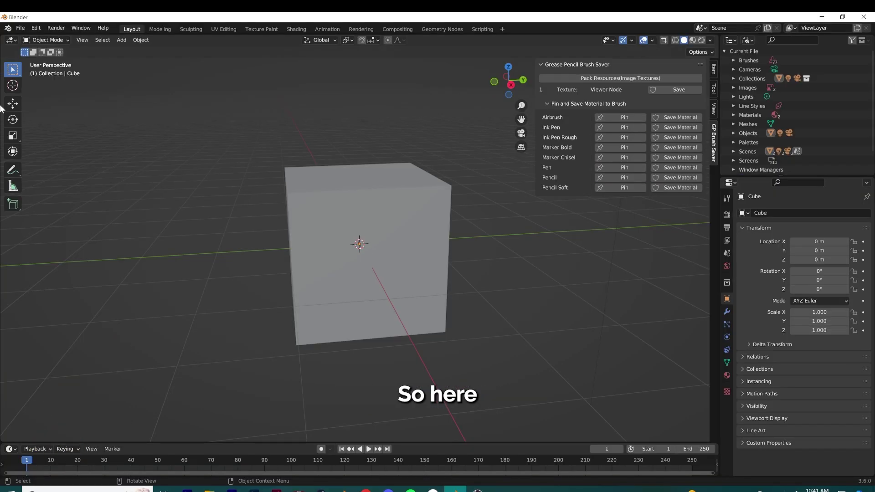
Remove the installed Grease Pencil Brush Saver (For Default Startup) add-on in the preferences.
click(40, 27)
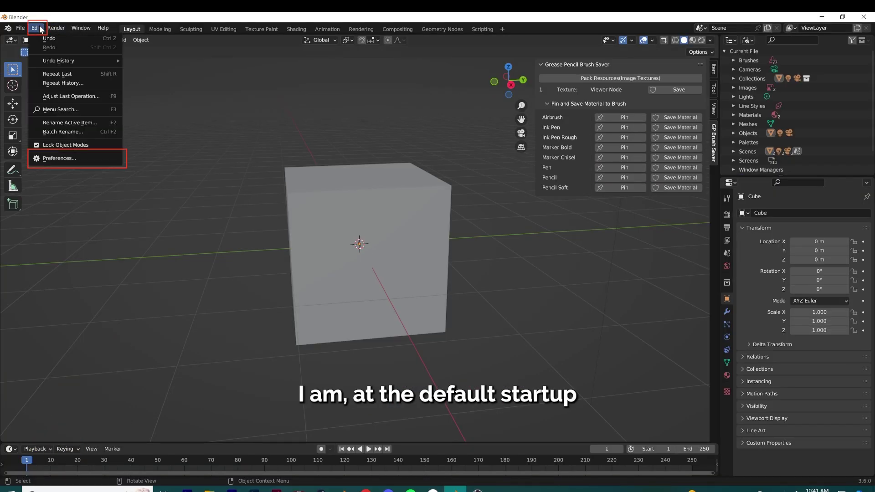
click(57, 159)
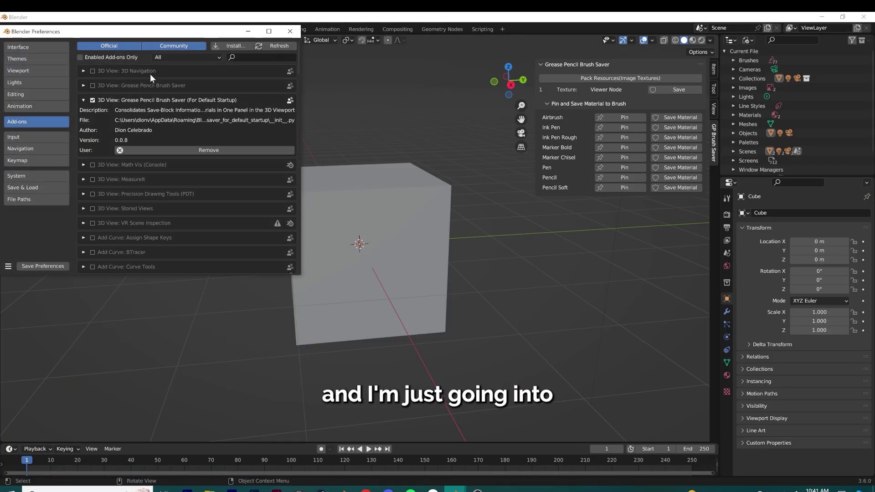
click(121, 151)
click(130, 187)
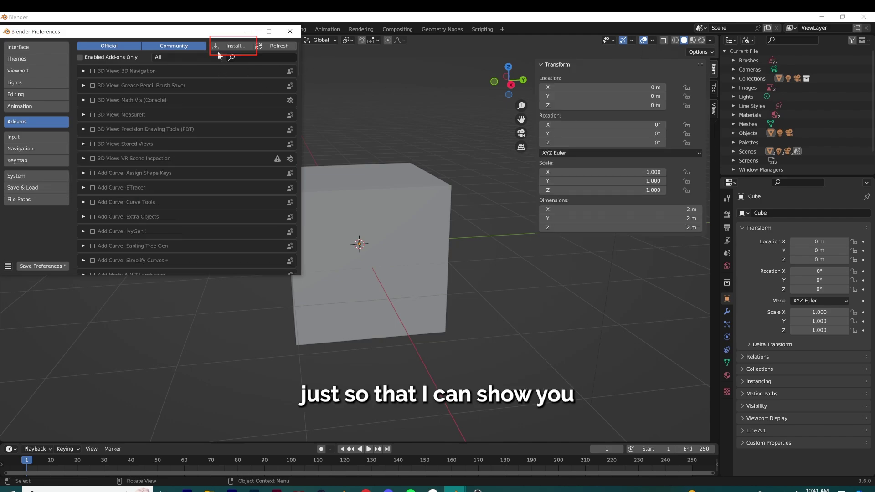
Install the add-on from grease_pencil_brush_saver_for_default_startup_0.0.9.zip, enable it and close the preferences.
click(231, 45)
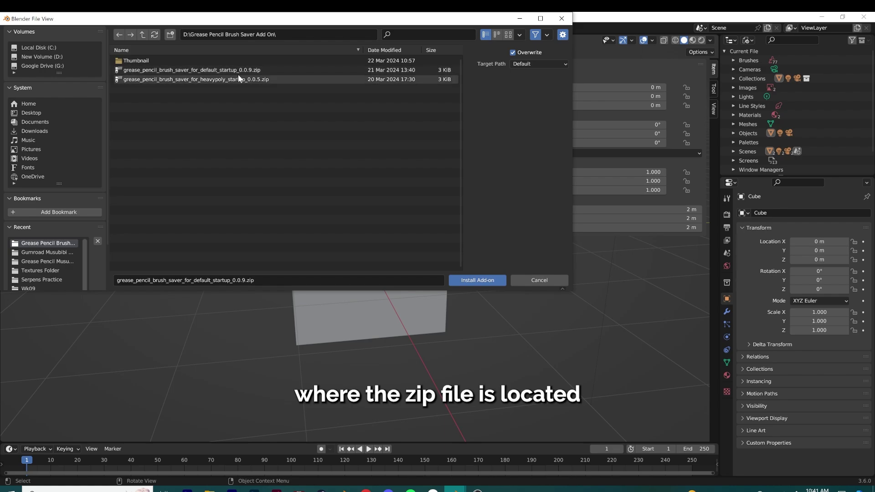
click(240, 70)
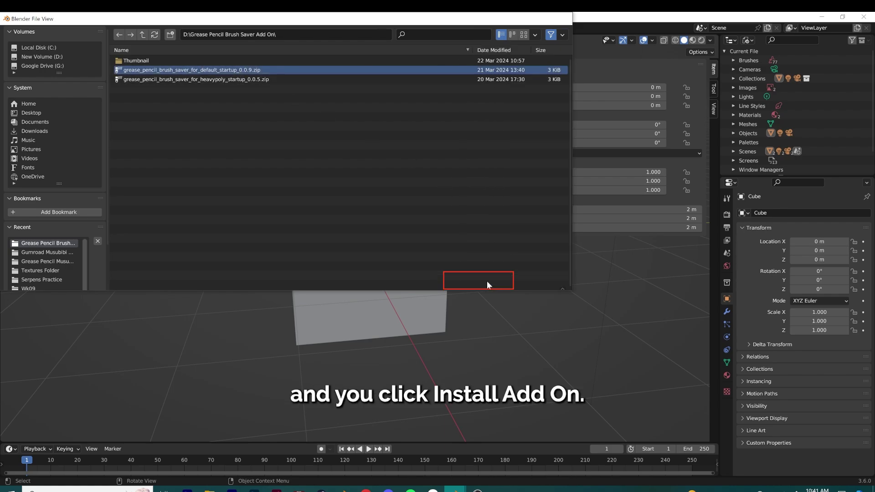
click(486, 281)
click(93, 71)
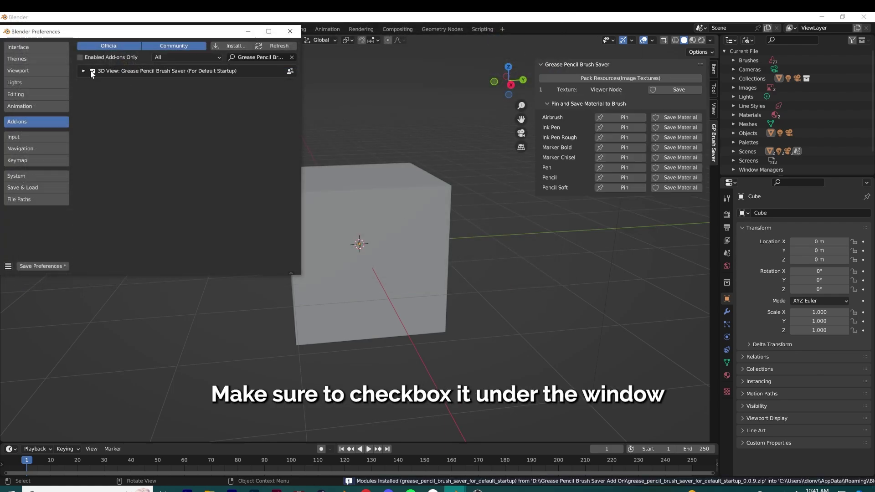
click(291, 31)
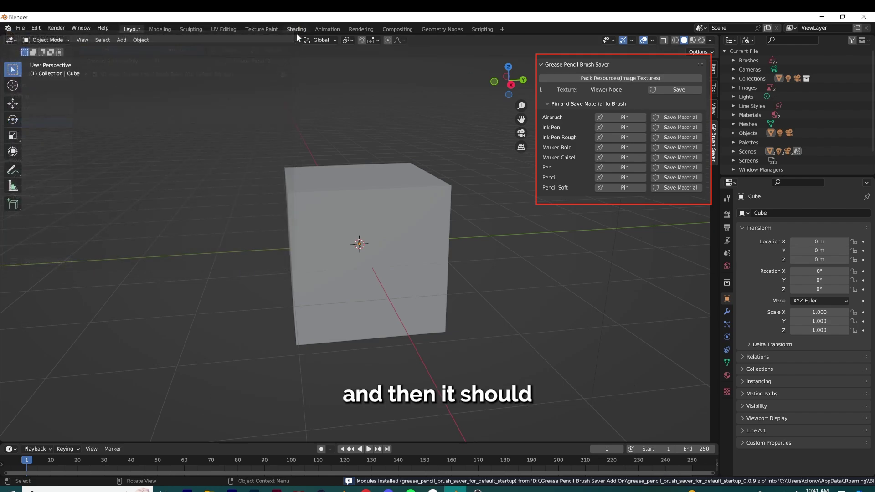
middle_drag(584, 221, 532, 210)
scroll(453, 192, up, 3)
scroll(449, 205, down, 2)
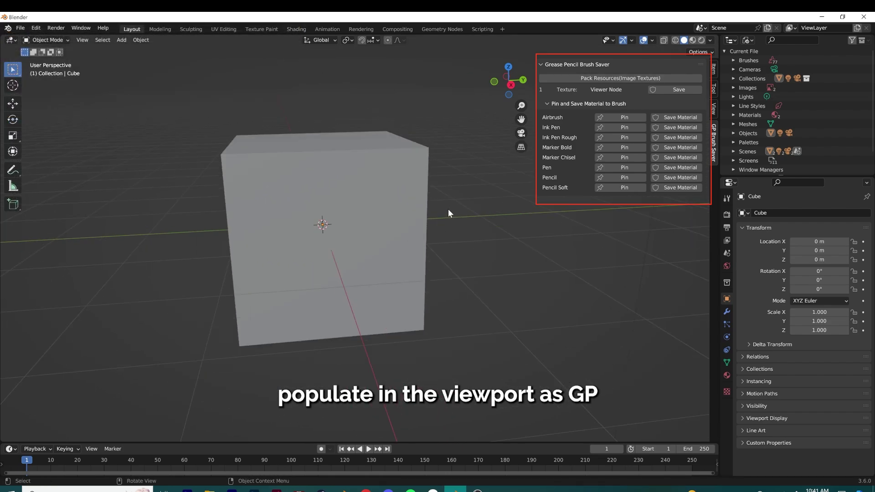
Examine all brushes listed in the current file's data and compare them with the Grease Pencil Brush Saver list.
click(733, 60)
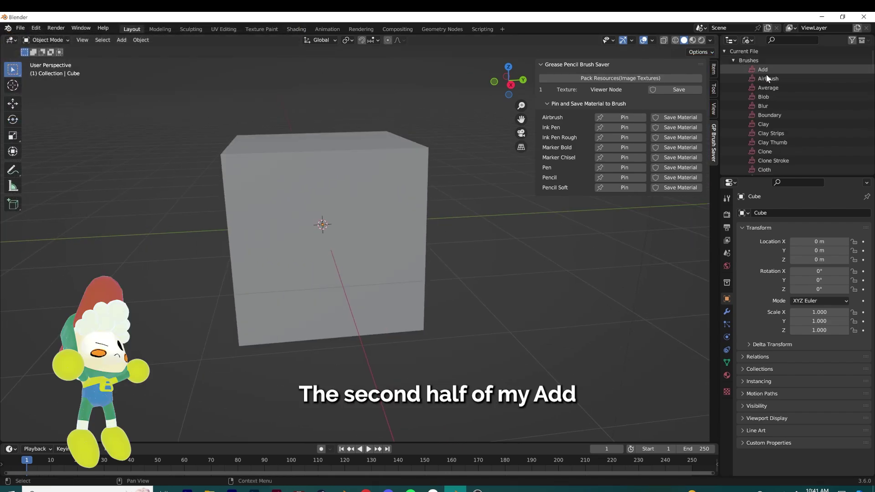
scroll(770, 84, down, 3)
scroll(816, 128, down, 5)
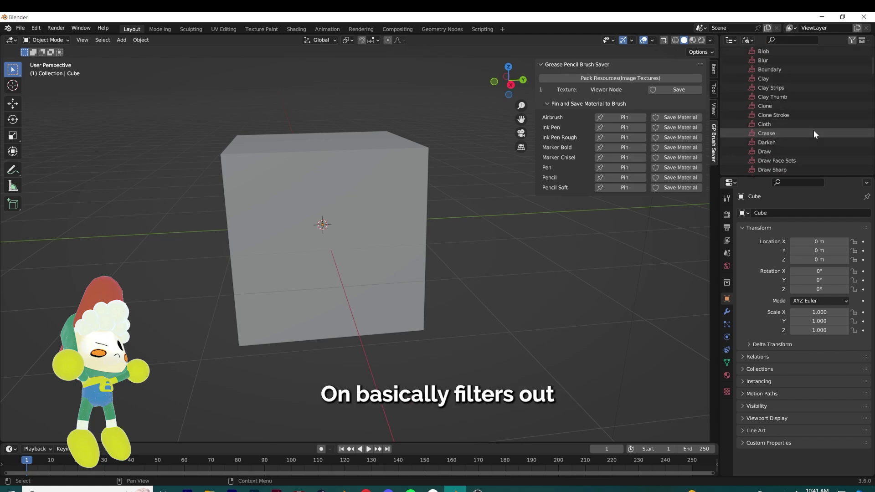
scroll(813, 127, down, 12)
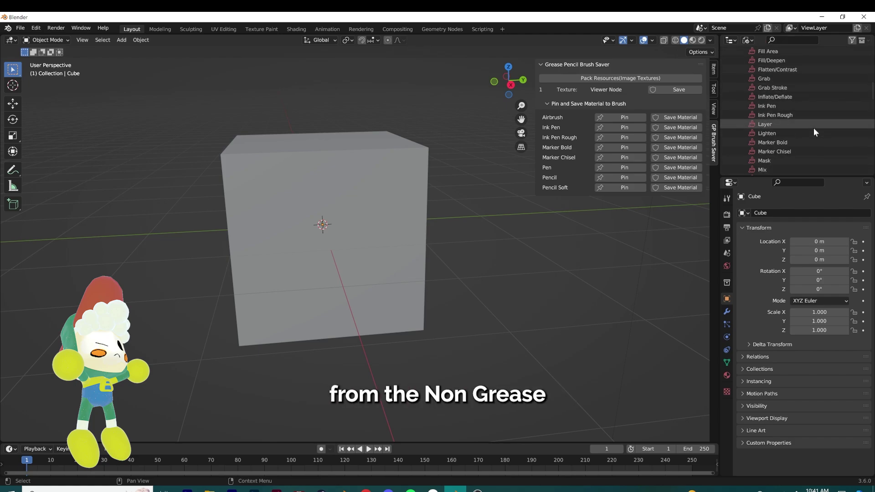
scroll(816, 127, up, 5)
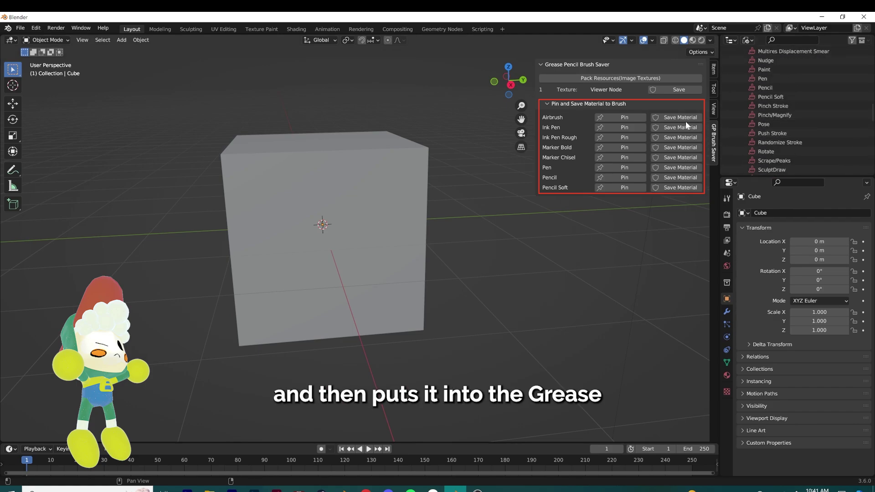
scroll(814, 123, up, 12)
scroll(803, 110, up, 3)
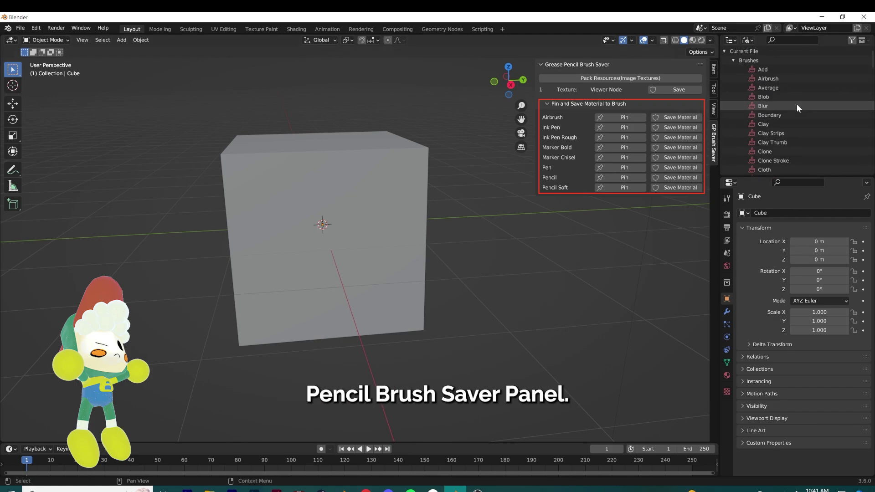
click(733, 60)
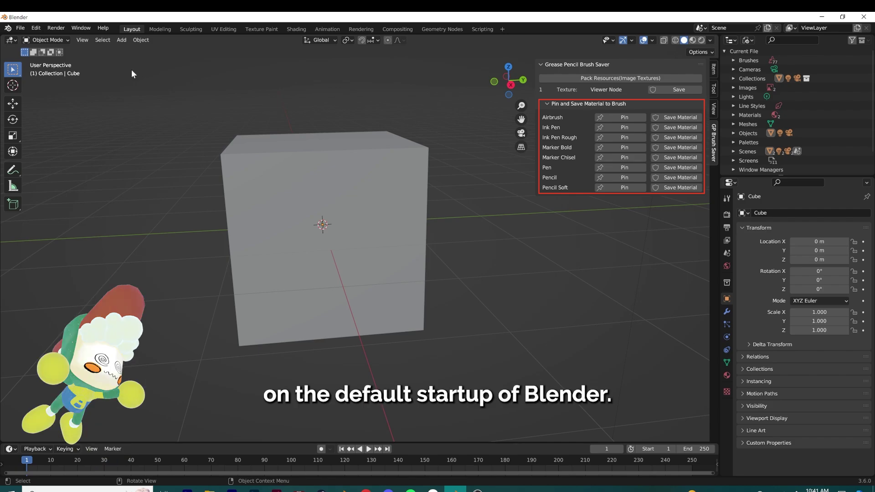
Start appending data from Musubibi Grease Pencil Brush Pack 3.6.blend and open its Brush folder.
click(20, 28)
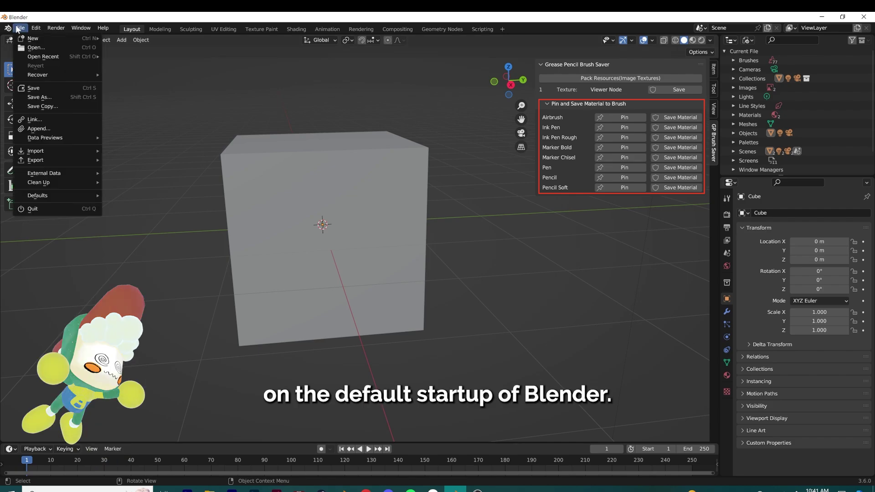
click(44, 129)
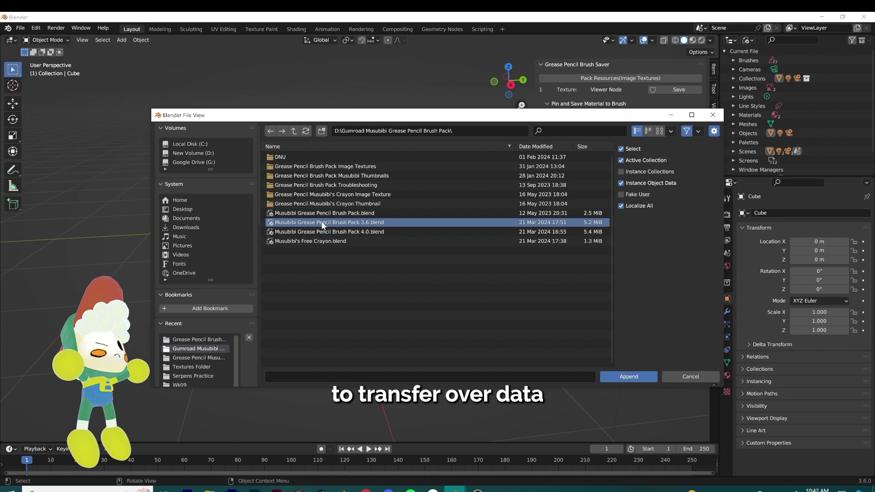
double_click(320, 221)
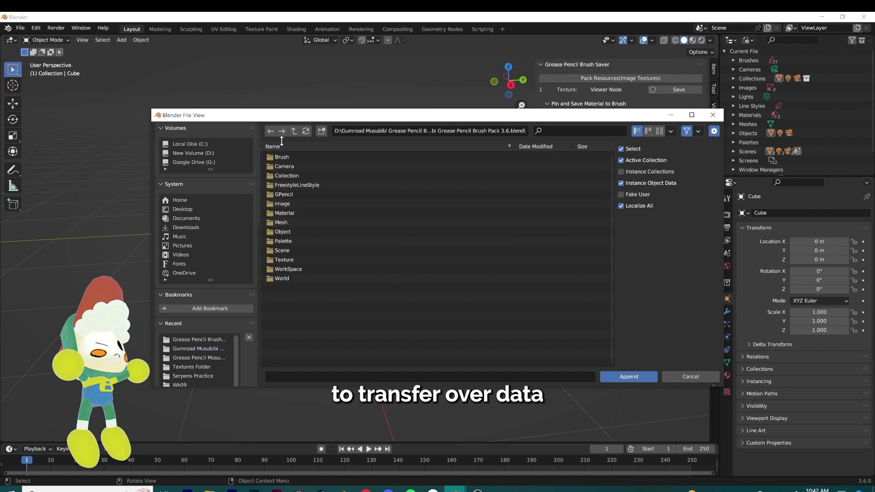
click(293, 131)
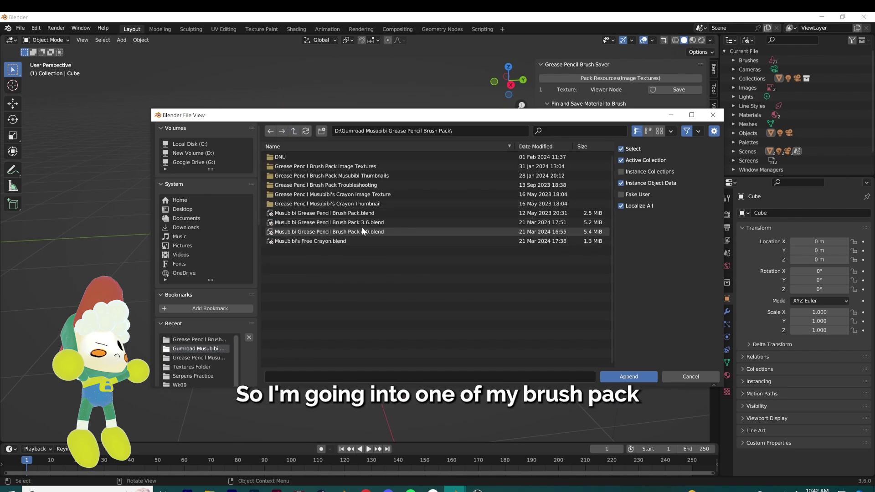
double_click(367, 222)
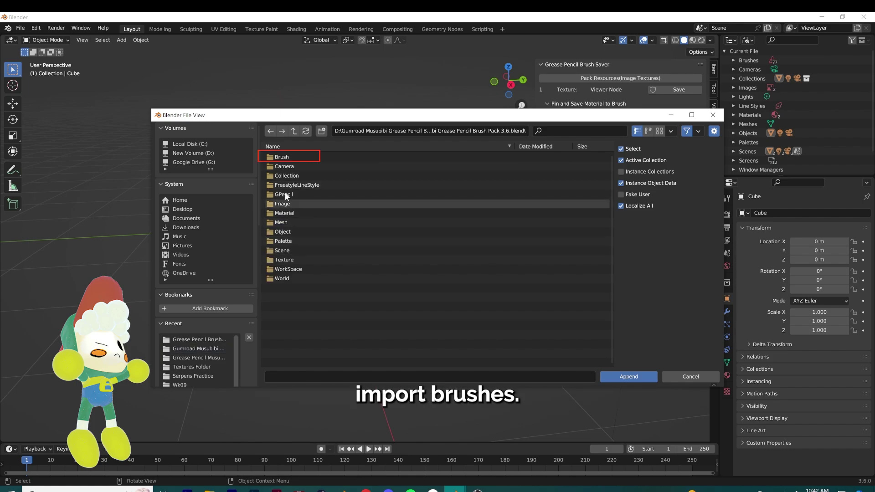
click(280, 158)
double_click(280, 157)
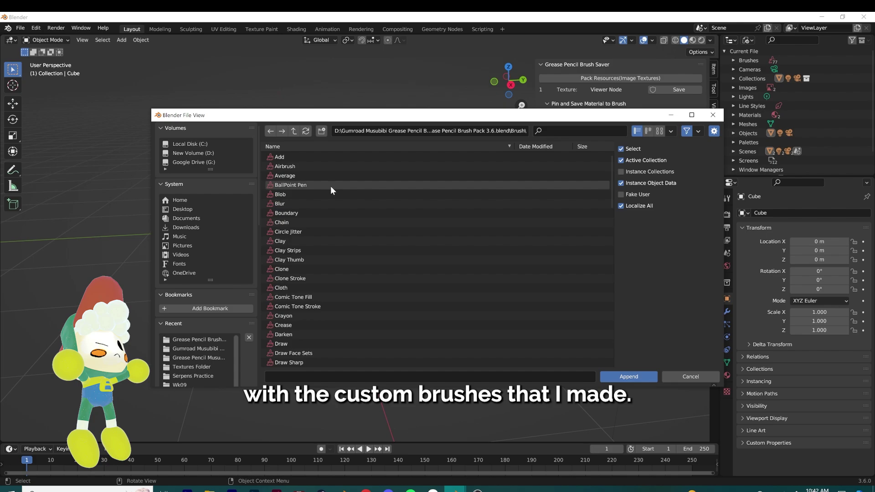
Select the BallPoint Pen, Chain, Circle Jitter, Comic Tone Fill, Comic Tone Stroke and Crayon brushes to append.
click(329, 187)
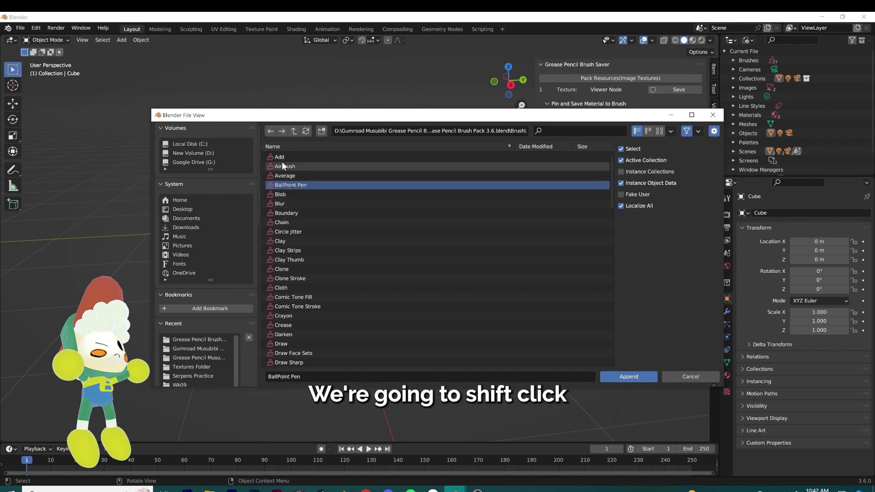
ctrl+click(306, 222)
ctrl+click(307, 231)
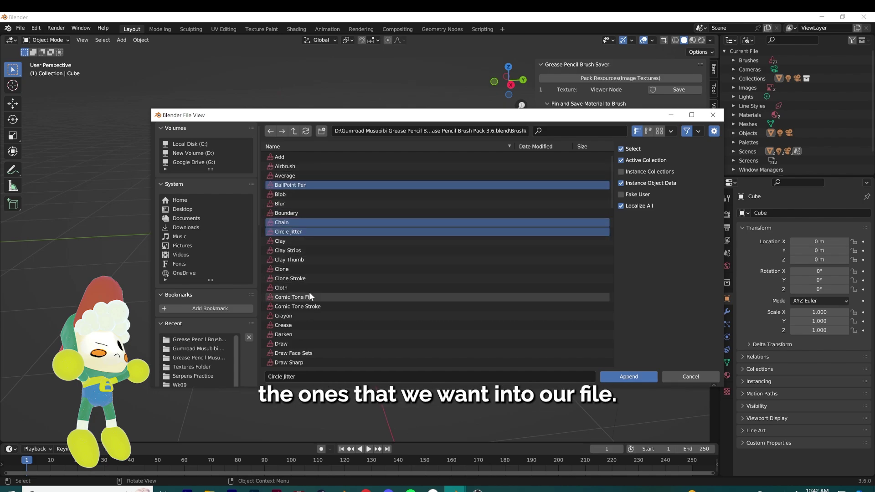
ctrl+click(315, 295)
scroll(333, 295, down, 1)
ctrl+click(335, 295)
scroll(335, 294, down, 1)
ctrl+click(334, 295)
Add the Dry Brush, Five-Rake, Grainy Rope, Harder Crayon and Highlight Shape 1 brushes to the append selection.
scroll(335, 294, down, 1)
scroll(319, 290, down, 2)
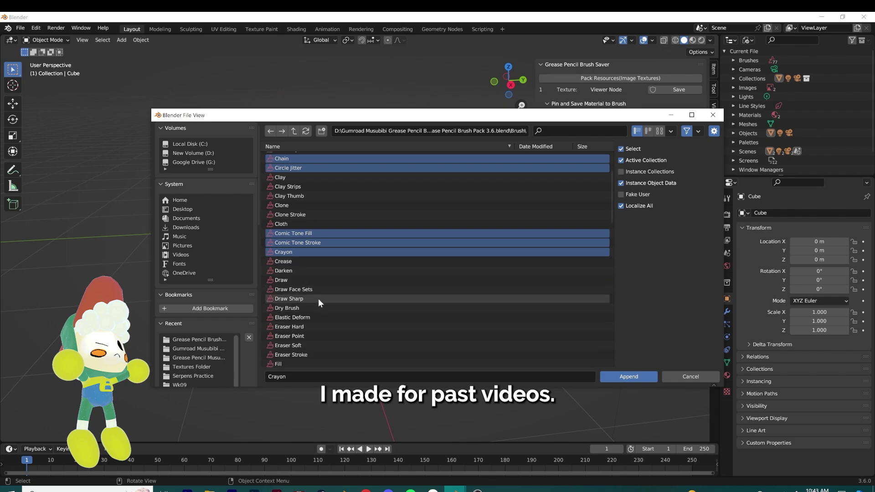
ctrl+click(318, 300)
scroll(327, 328, down, 2)
ctrl+click(330, 337)
scroll(330, 335, down, 7)
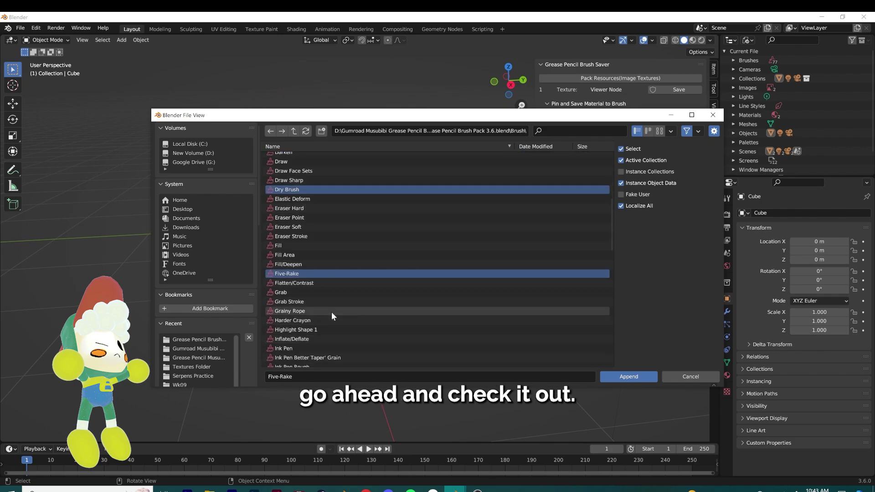
ctrl+click(332, 312)
ctrl+click(332, 320)
ctrl+click(333, 329)
Add Ink Pen, Ink Pen Better Taper' Grain, Ink Pen Rough, Marker Bold and Marker Chisel to the brush selection.
scroll(334, 331, down, 1)
ctrl+click(336, 340)
ctrl+click(338, 349)
scroll(339, 346, down, 1)
ctrl+click(342, 340)
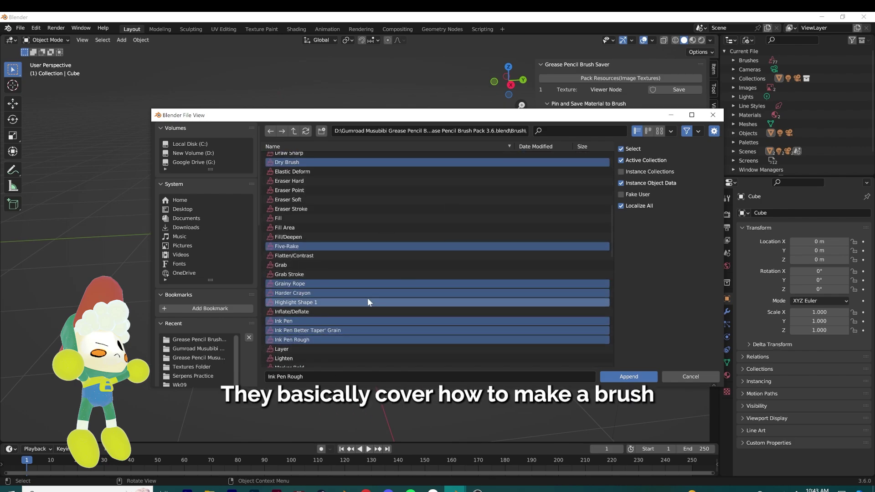
scroll(331, 320, down, 3)
ctrl+click(332, 314)
ctrl+click(334, 322)
Add the Square Dashed, Square Dashed 2, Square Soild Jitter and Star Jitter brushes to the selection.
scroll(335, 324, down, 5)
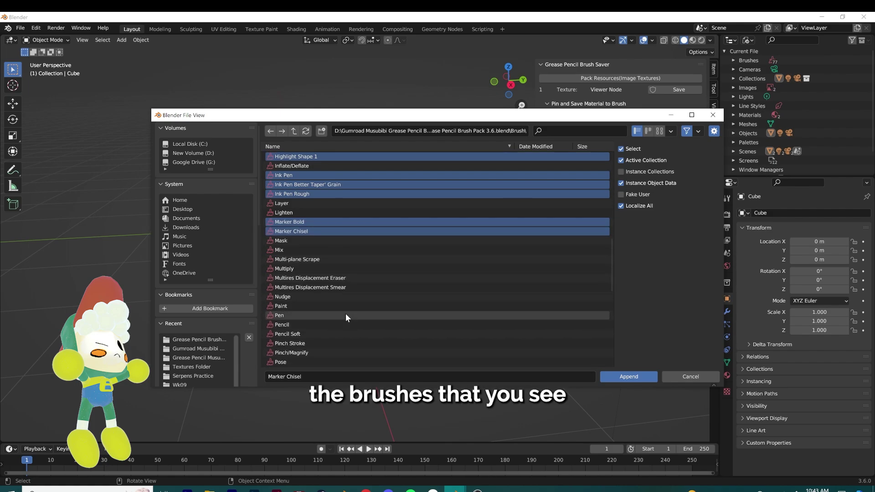
scroll(346, 316, down, 2)
ctrl+click(346, 312)
ctrl+click(349, 321)
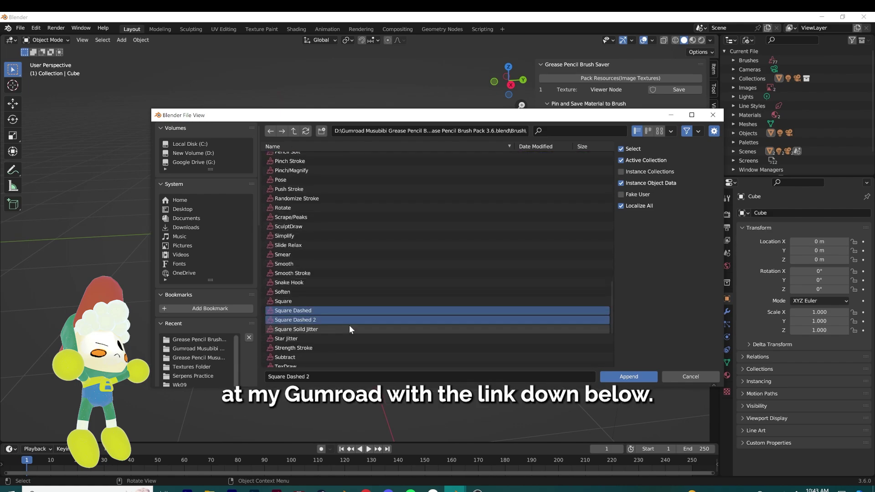
ctrl+click(349, 330)
ctrl+click(348, 338)
Add Toothy, Tri-Rake and Tri-Rake Dirty to the selection and append all selected brushes to the file.
scroll(328, 326, down, 1)
scroll(327, 327, down, 1)
ctrl+click(330, 331)
ctrl+click(332, 341)
ctrl+click(354, 321)
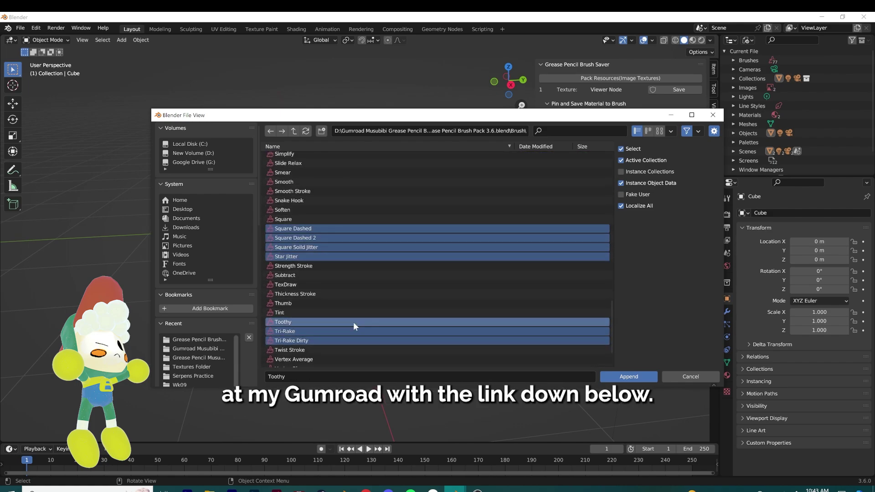
scroll(346, 328, down, 1)
click(634, 377)
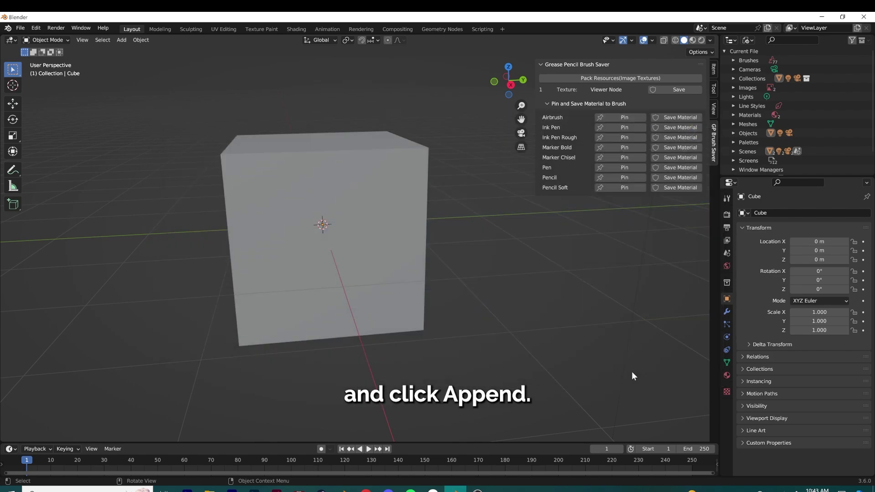
Delete the duplicate brush Ink Pen Rough.001 from the current file's brush data.
scroll(607, 188, down, 8)
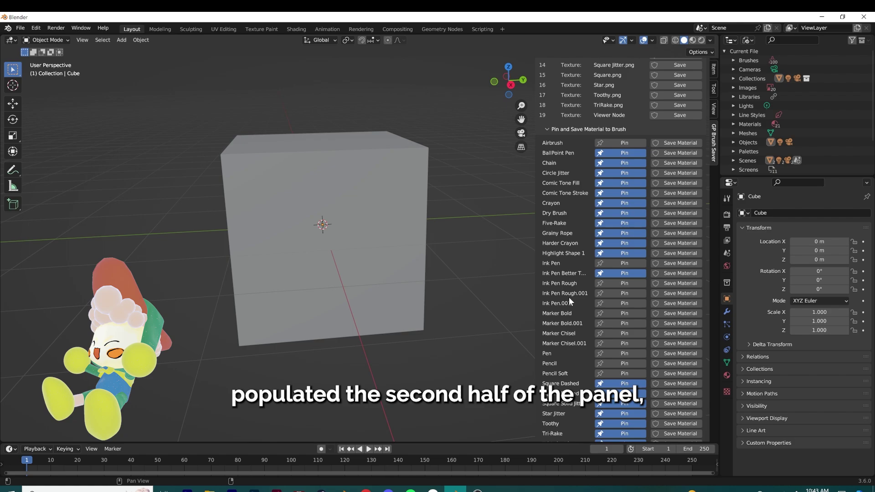
scroll(569, 295, down, 1)
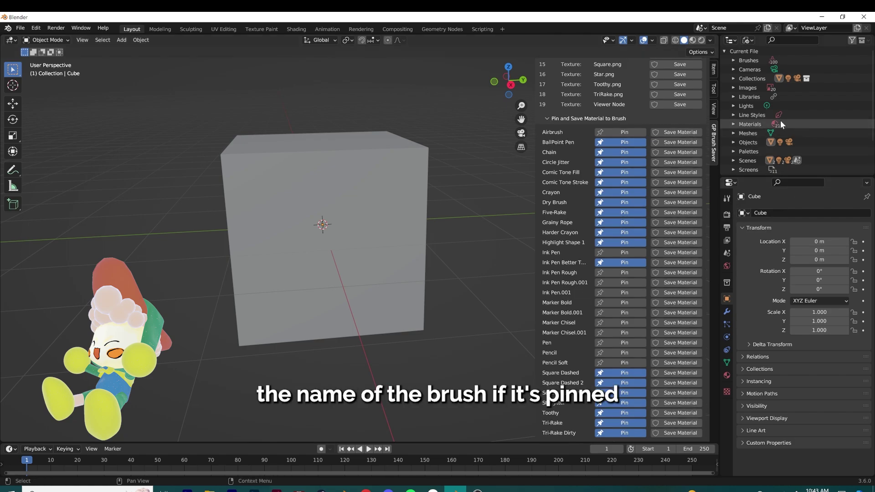
click(734, 61)
scroll(794, 146, down, 6)
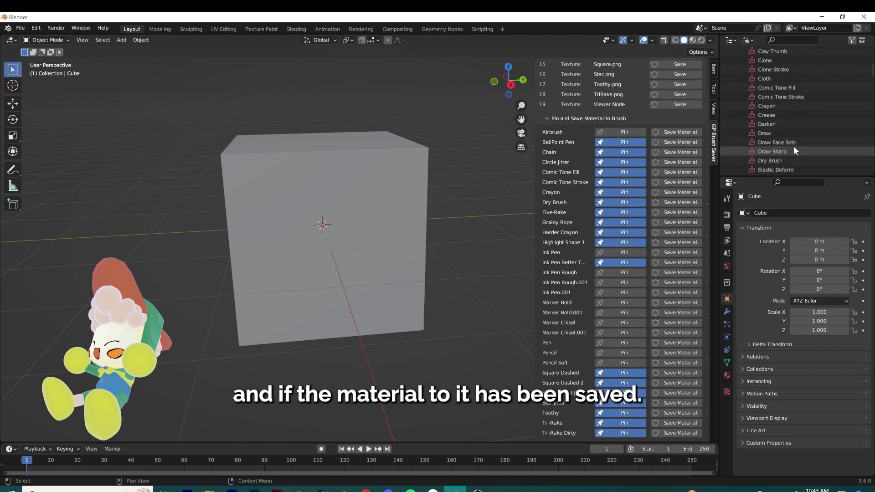
scroll(795, 137, down, 4)
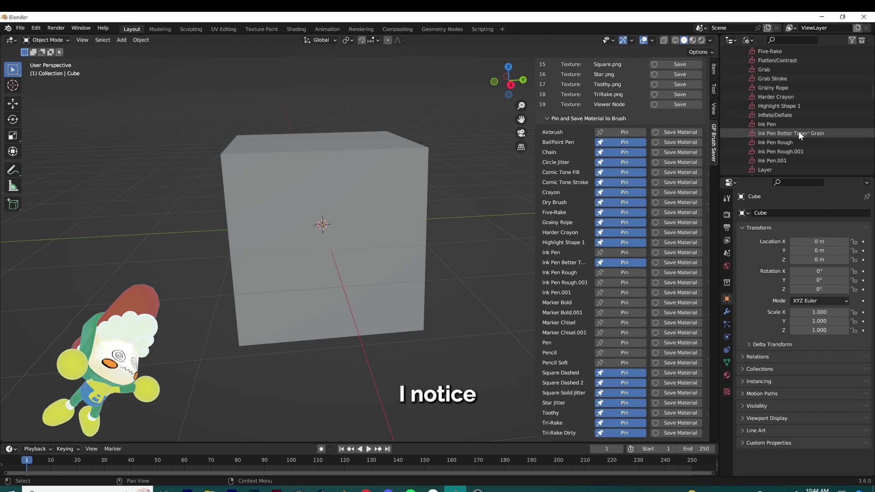
right_click(823, 150)
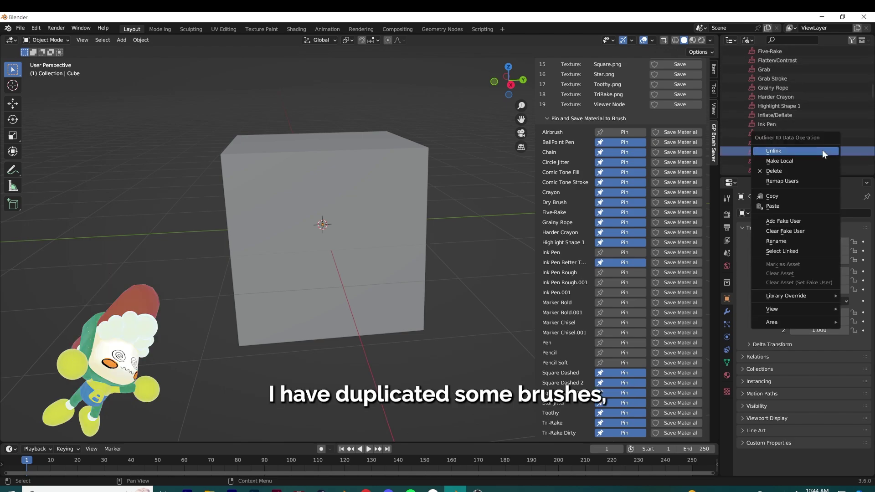
click(808, 171)
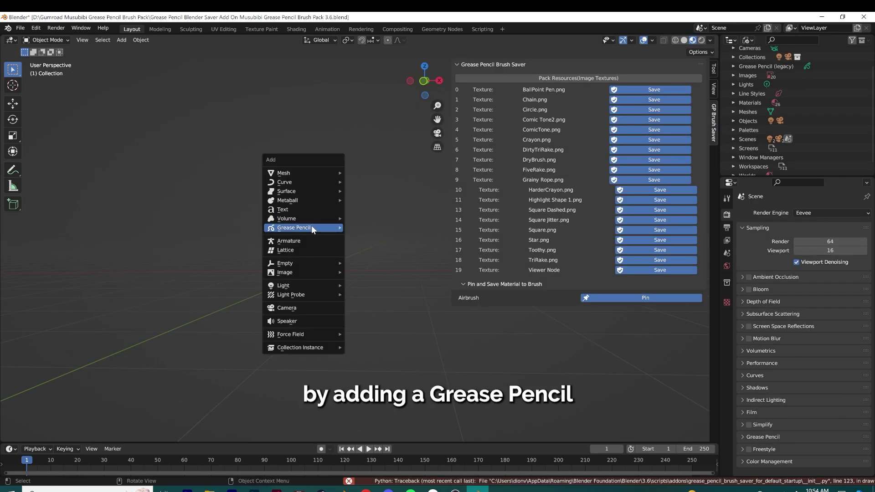
Add a Grease Pencil Stroke object to the scene and bring its Brush Saver list into view.
mouse_move(313, 228)
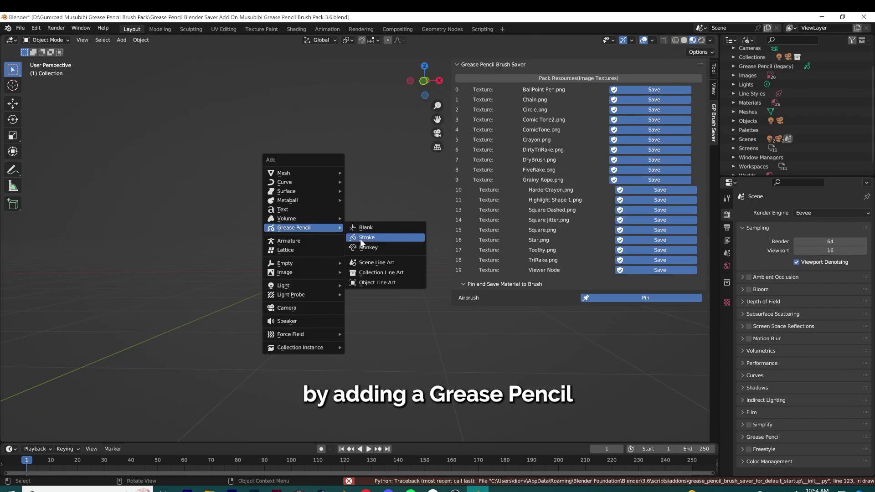
click(363, 241)
scroll(567, 327, down, 8)
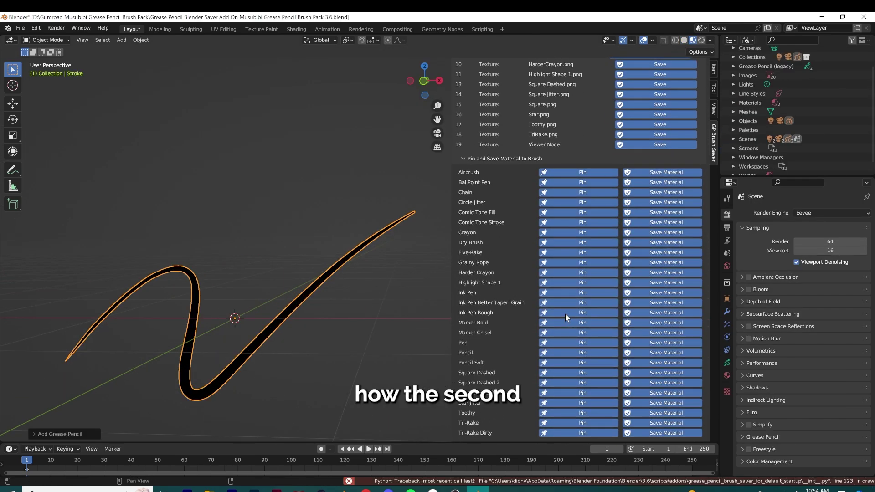
mouse_move(251, 291)
shift+middle_down()
mouse_move(284, 272)
mouse_move(297, 275)
shift+middle_up()
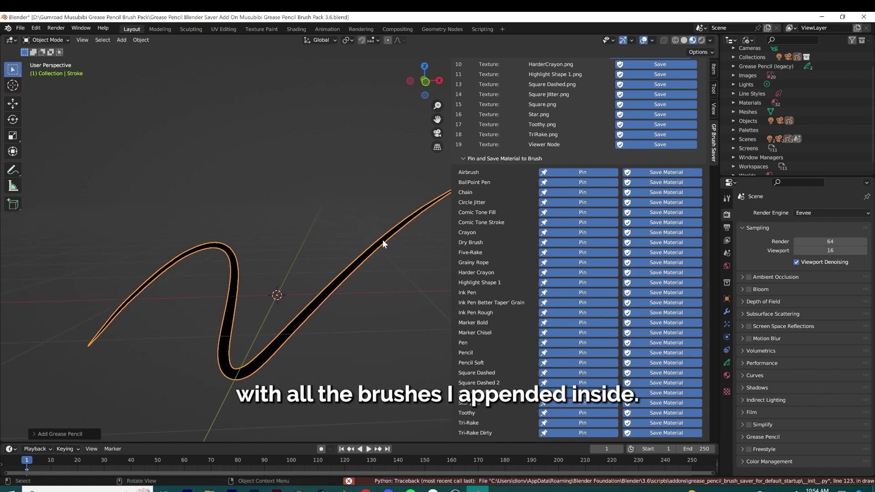
Turn on Scene World in the viewport shading and set the world's background color to flat white.
scroll(382, 240, down, 3)
click(710, 41)
click(658, 96)
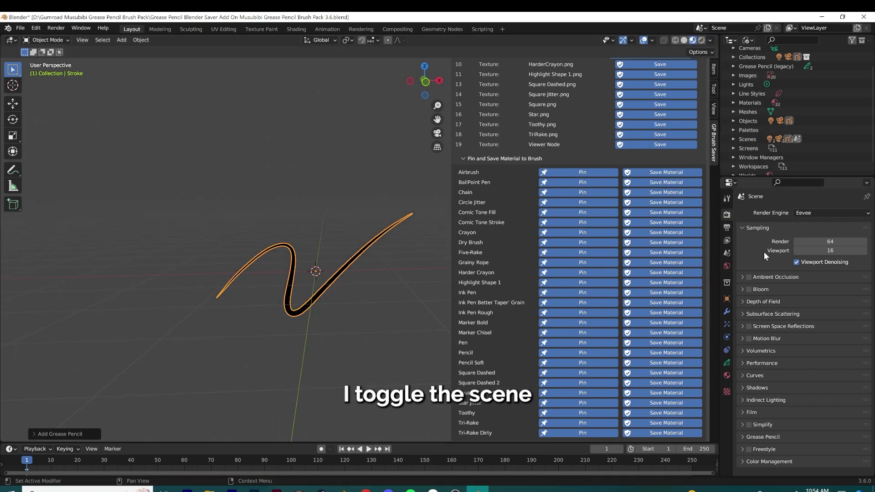
click(728, 267)
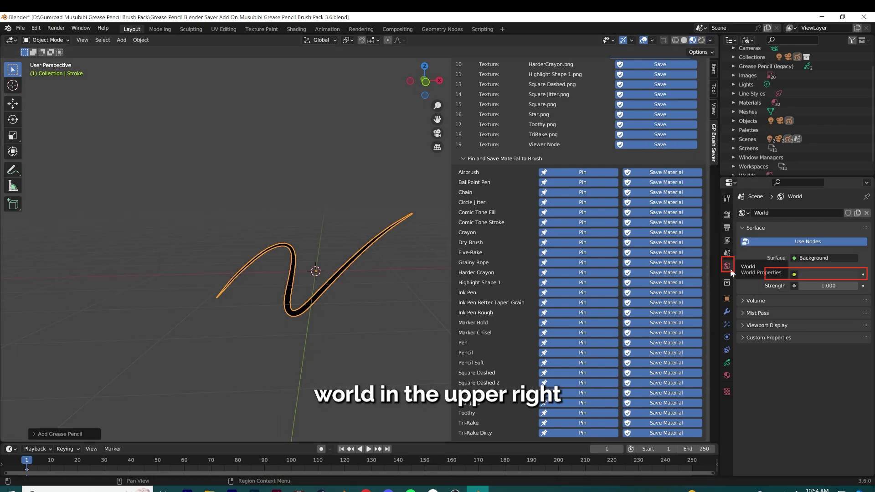
click(819, 275)
drag(850, 178, 850, 144)
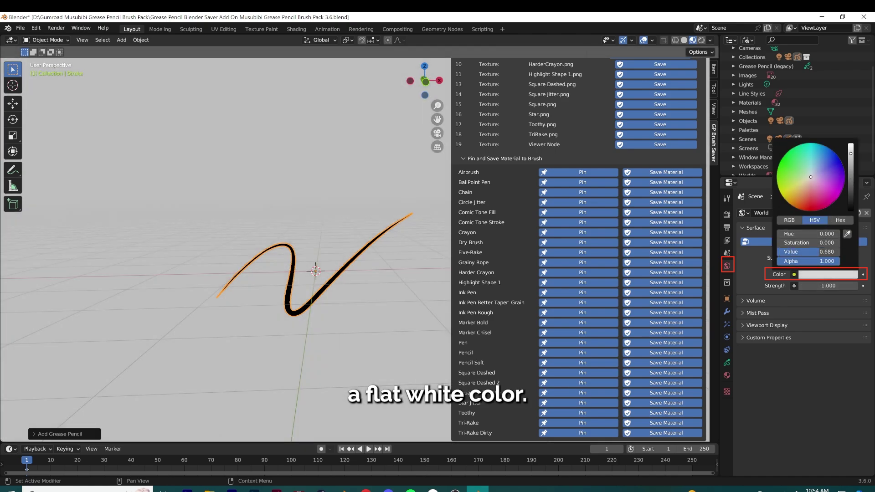
Turn off Use Lights for the stroke's Lines layer and set the color management View Transform to Standard.
click(727, 363)
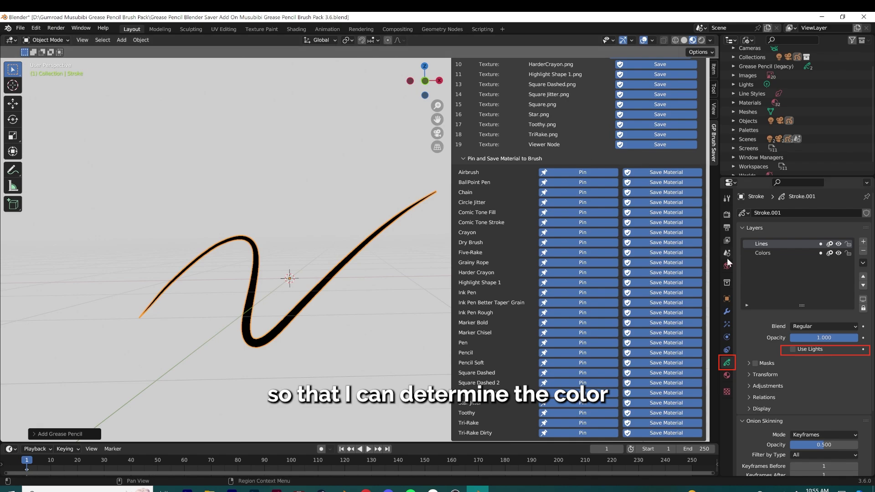
click(728, 393)
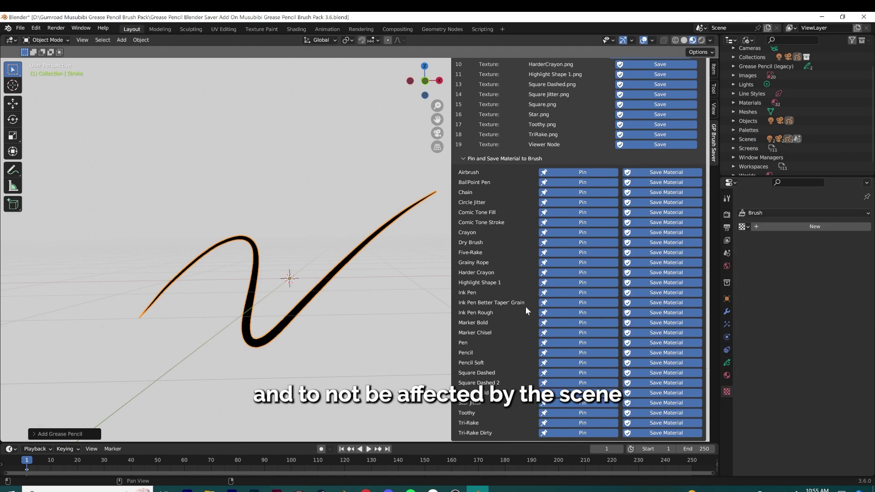
click(726, 215)
scroll(802, 365, down, 3)
click(810, 453)
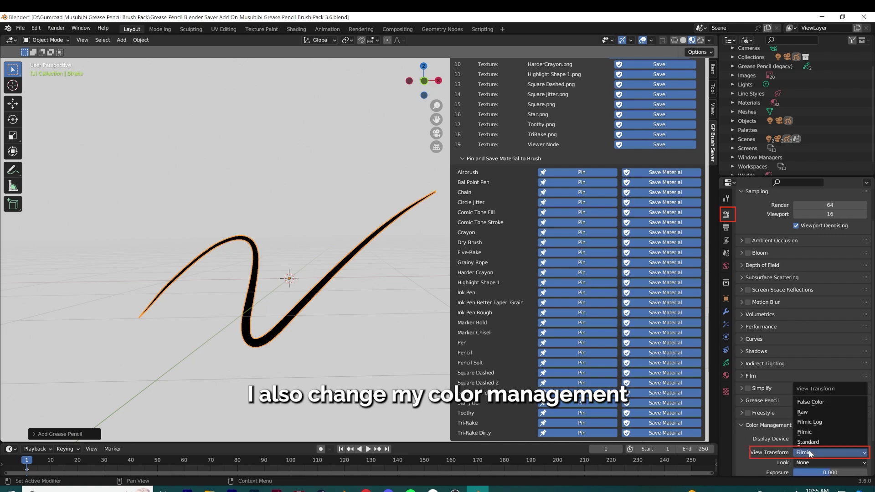
click(813, 442)
scroll(339, 324, down, 2)
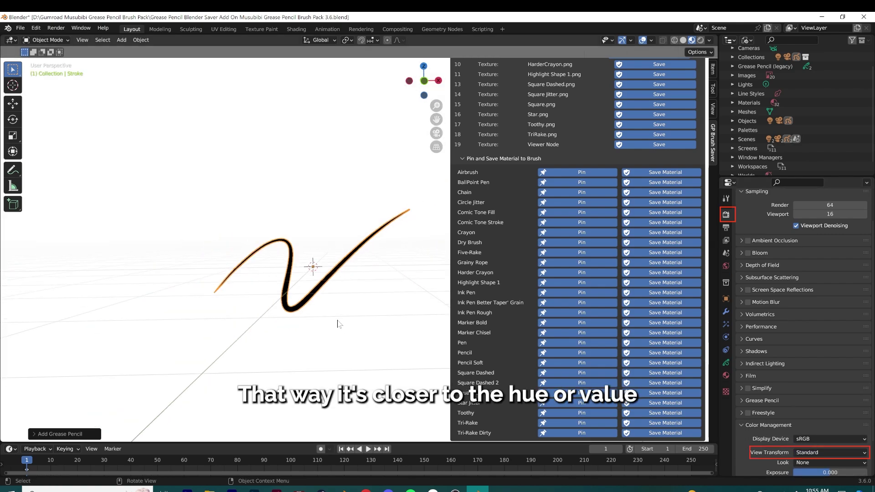
Switch the stroke object to Draw Mode and choose the BallPoint Pen brush.
scroll(586, 259, up, 5)
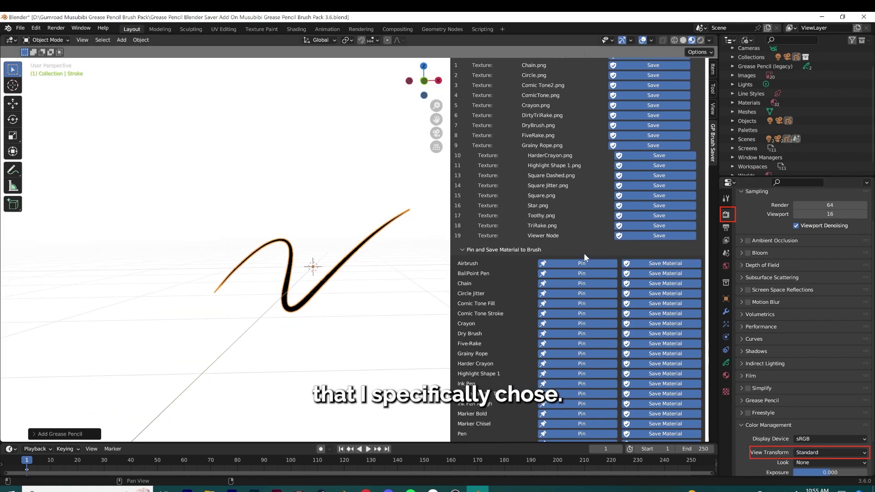
key(ctrl+Tab)
click(46, 52)
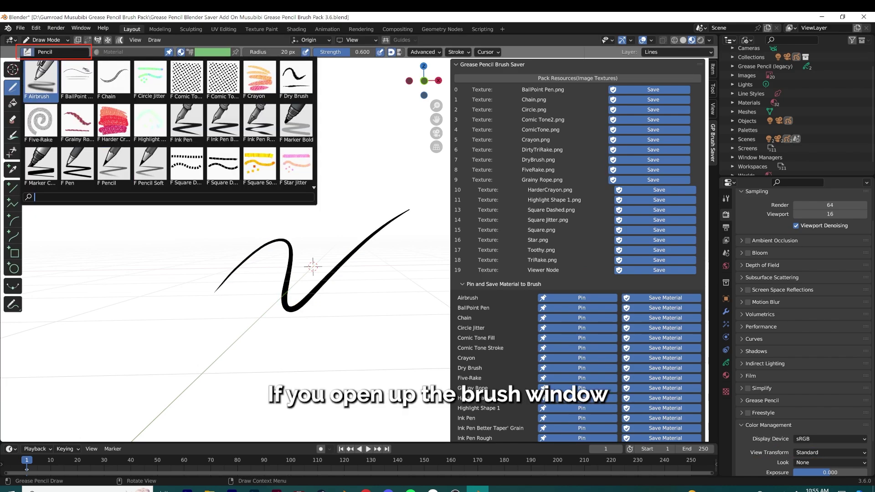
click(79, 91)
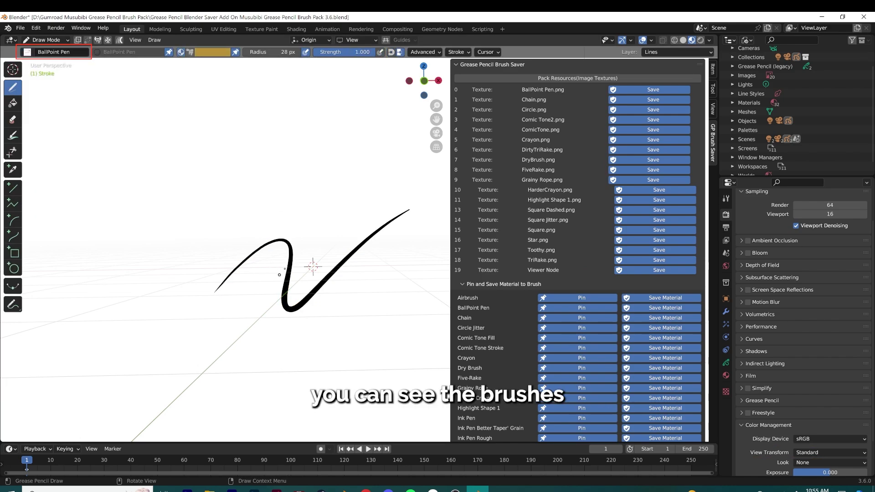
Set the Eraser Point brush's erase mode to Stroke and erase the default stroke.
click(10, 119)
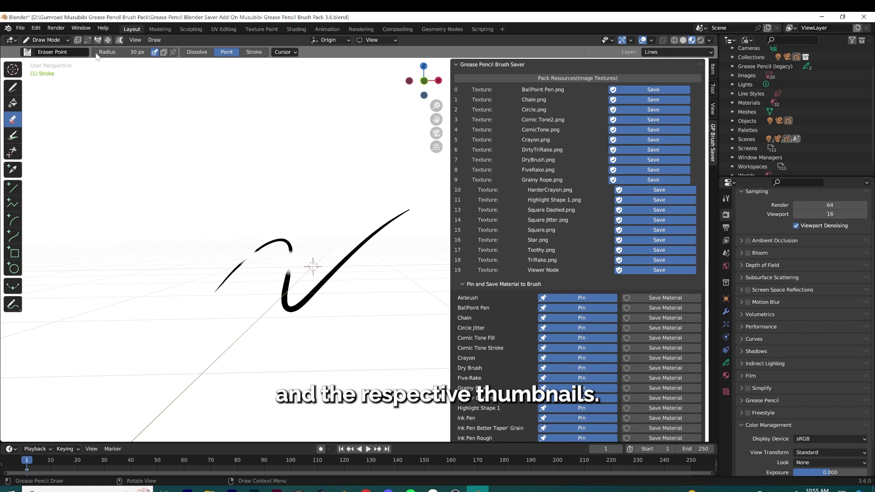
click(30, 53)
click(29, 53)
click(78, 83)
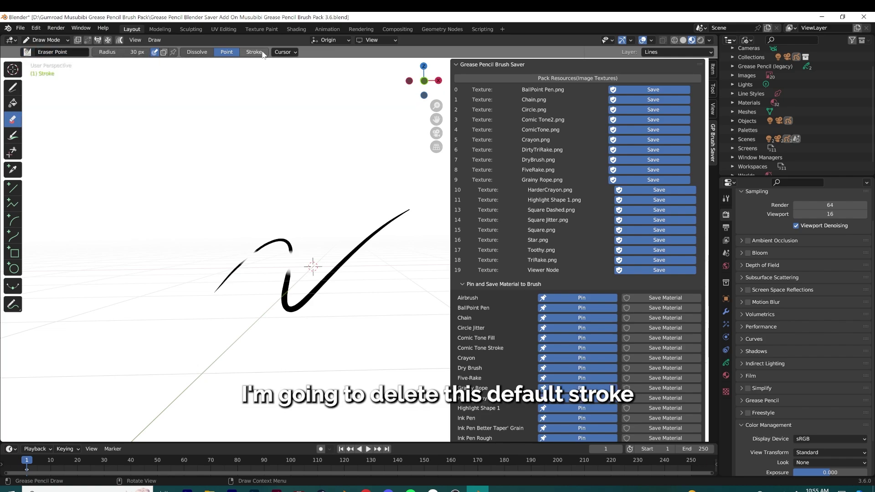
click(261, 53)
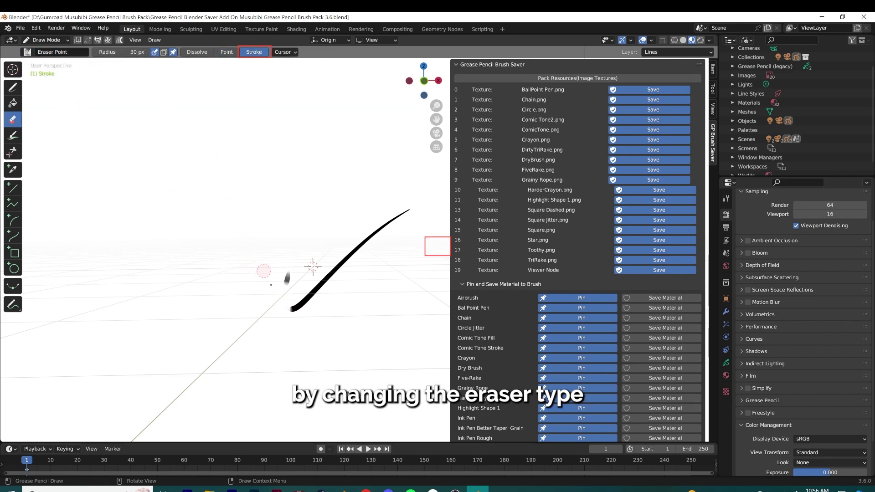
click(283, 275)
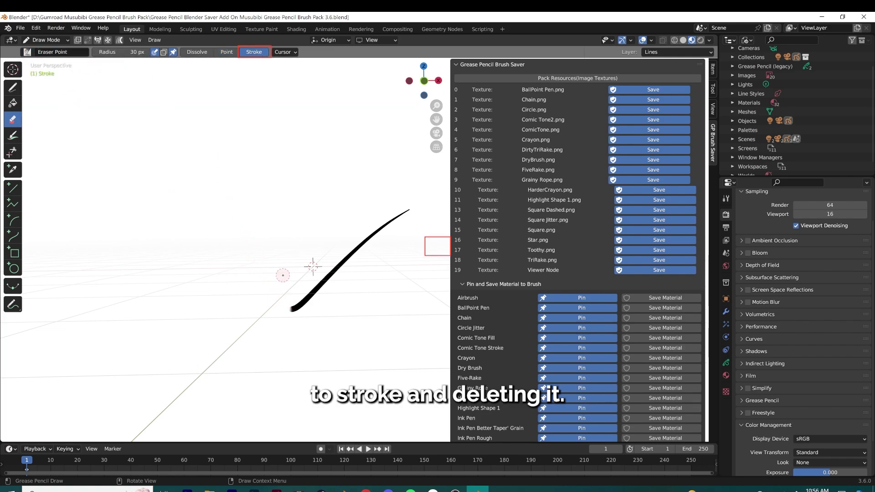
Undo a first trial stroke and draw a long wavy BallPoint Pen stroke across the upper part of the view.
key(d)
drag(92, 118, 202, 123)
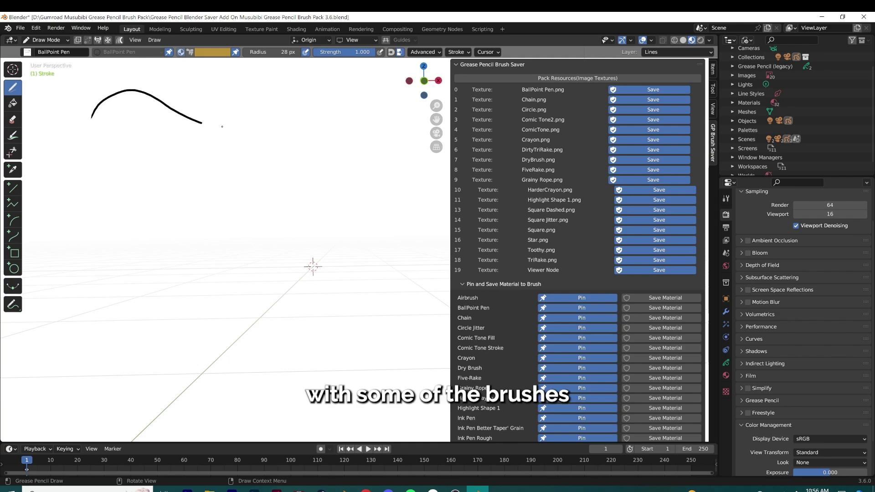
key(ctrl+z)
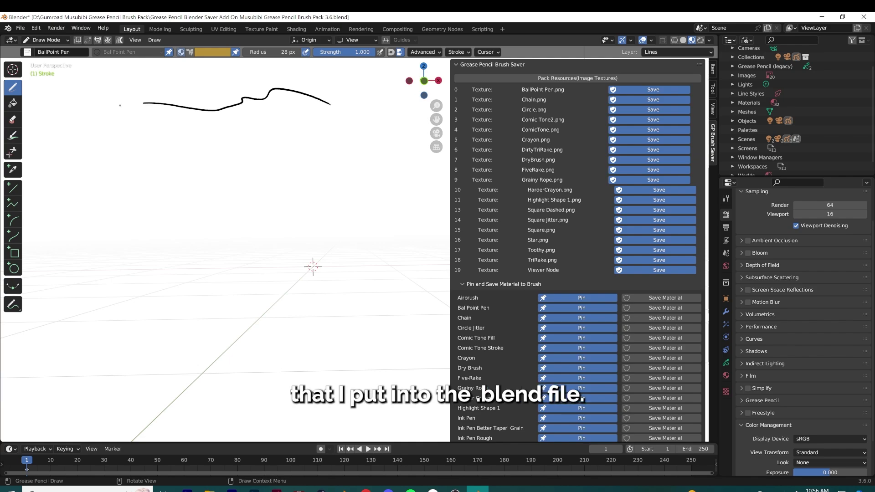
drag(120, 105, 109, 107)
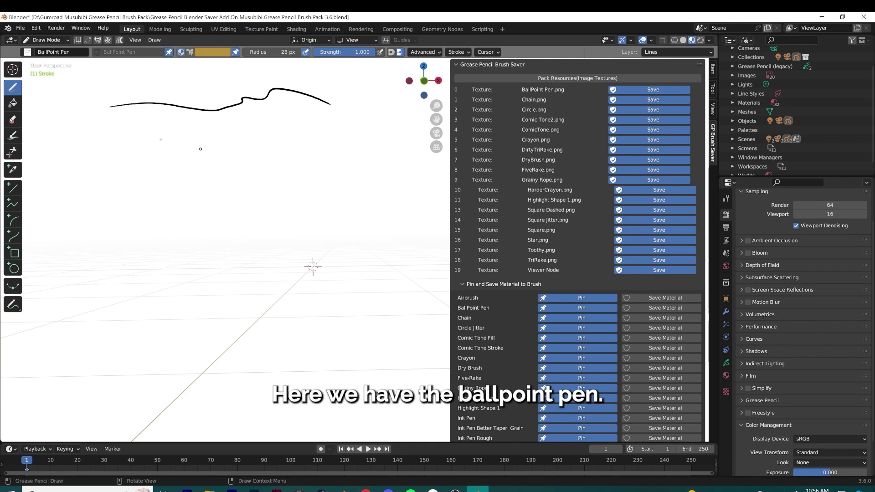
Draw a chain stroke with the Chain brush below the pen line and a Circle Jitter stroke beneath it.
click(28, 52)
click(106, 84)
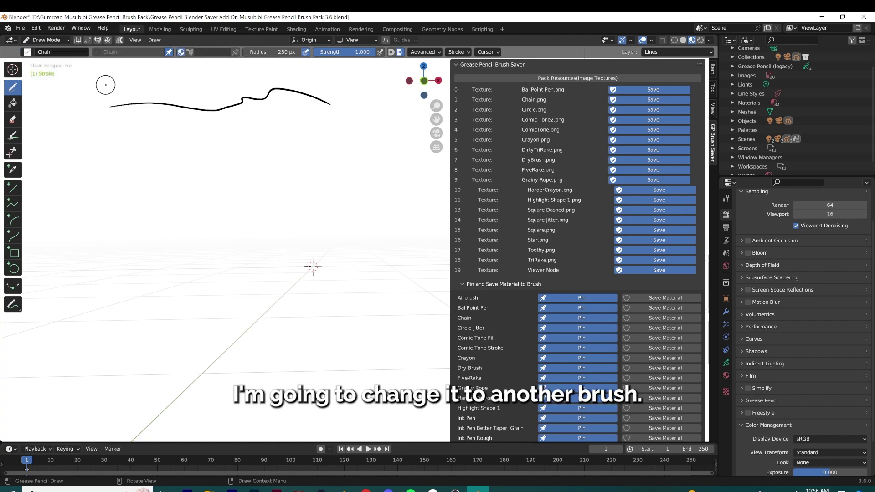
key(ctrl+z)
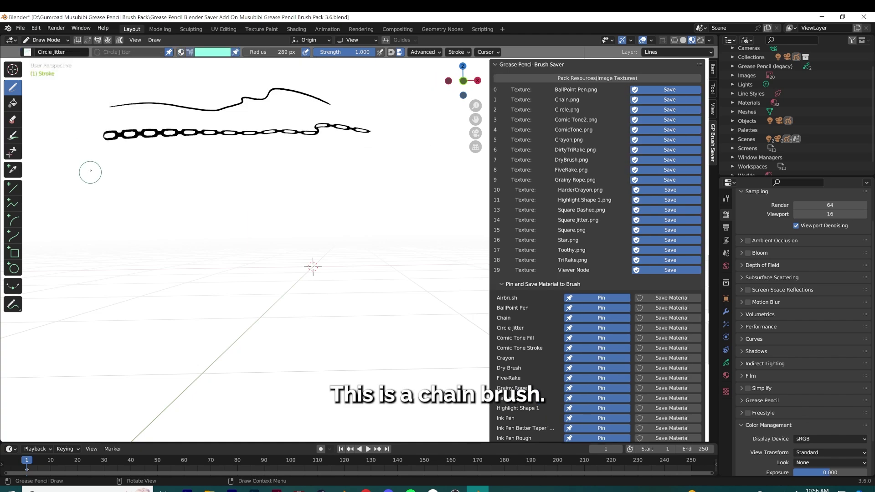
drag(89, 171, 187, 169)
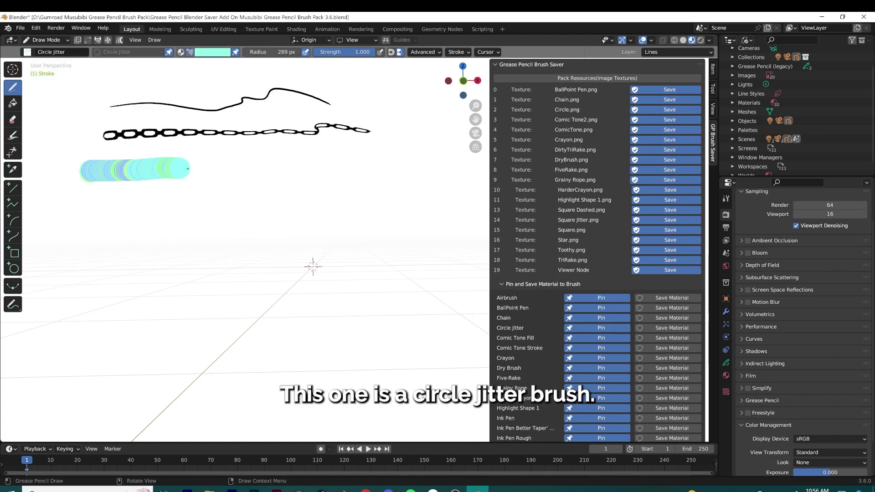
Draw an oval dotted patch below the Circle Jitter stroke with the Comic Tone Fill brush.
click(28, 51)
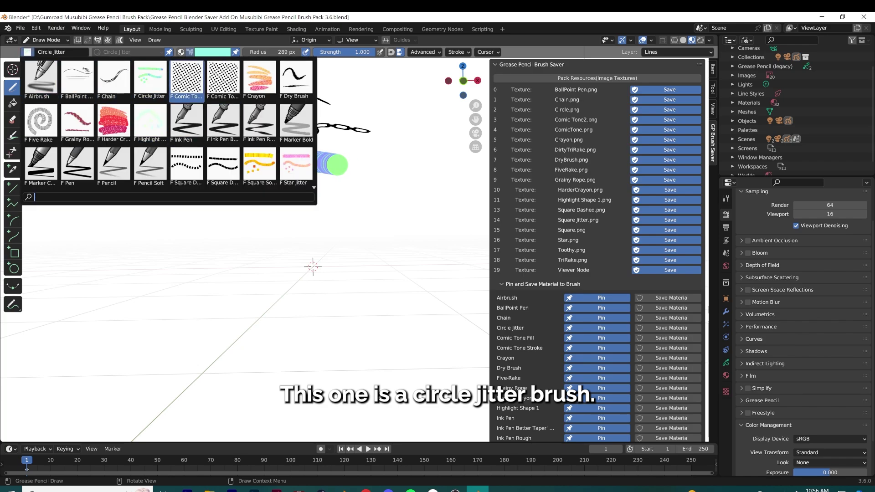
click(187, 80)
mouse_move(150, 205)
mouse_down()
mouse_move(68, 242)
mouse_move(161, 223)
mouse_up()
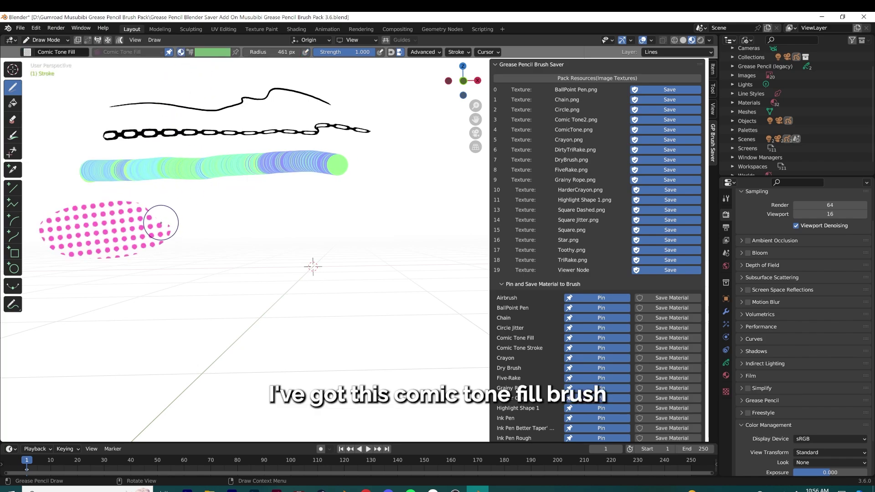
Choose the Crayon brush, undo the trial strokes, reduce its radius to 483 px and scribble a patch beside the comic tone fill.
click(27, 52)
click(260, 82)
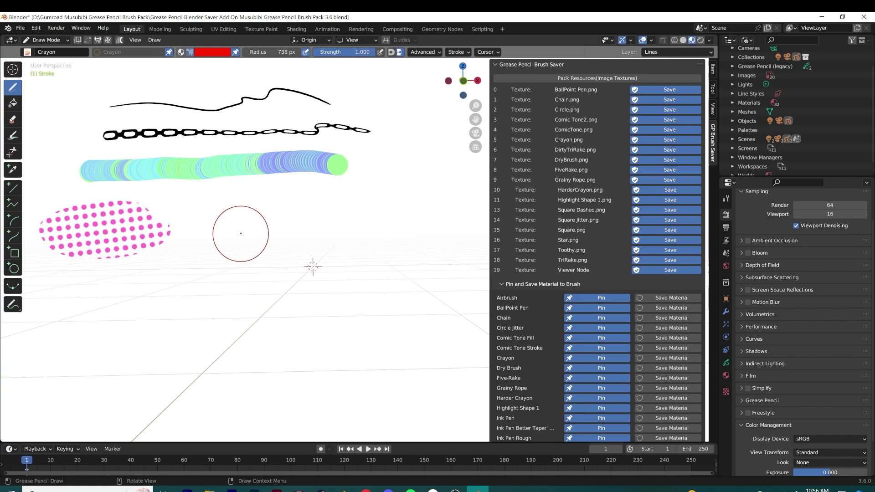
key(ctrl+z)
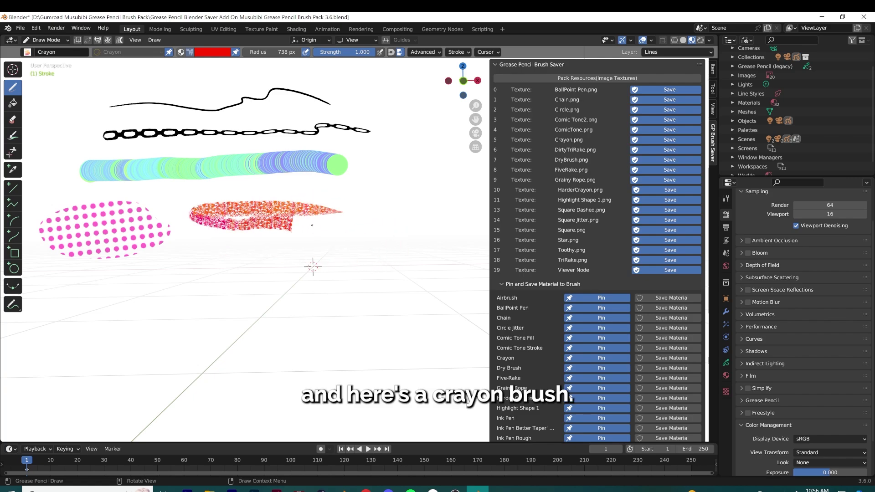
key(ctrl+z)
mouse_move(371, 213)
mouse_down()
mouse_move(246, 203)
mouse_move(327, 215)
mouse_up()
key(ctrl+z)
key(bracketleft)
key(bracketleft)
key(bracketleft)
key(bracketleft)
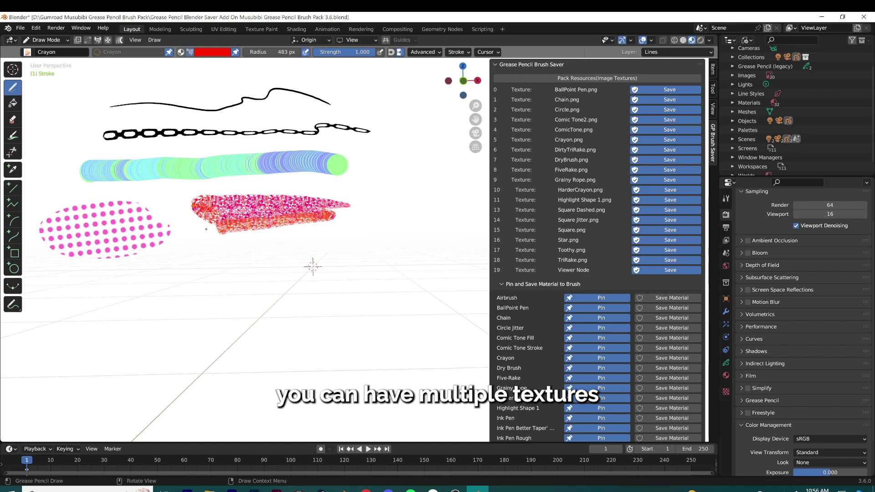
drag(206, 230, 205, 230)
Draw a wavy Dry Brush stroke beside the crayon patch, redrawing it once, and save the file.
click(28, 52)
click(296, 80)
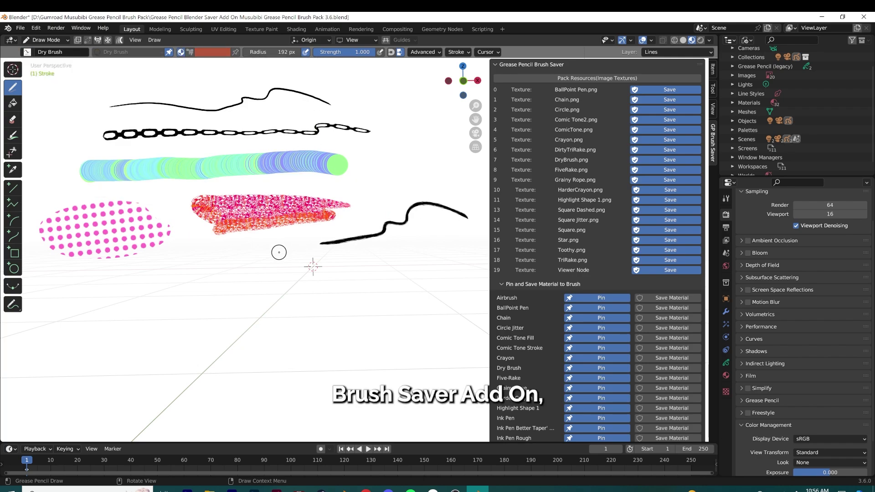
key(ctrl+z)
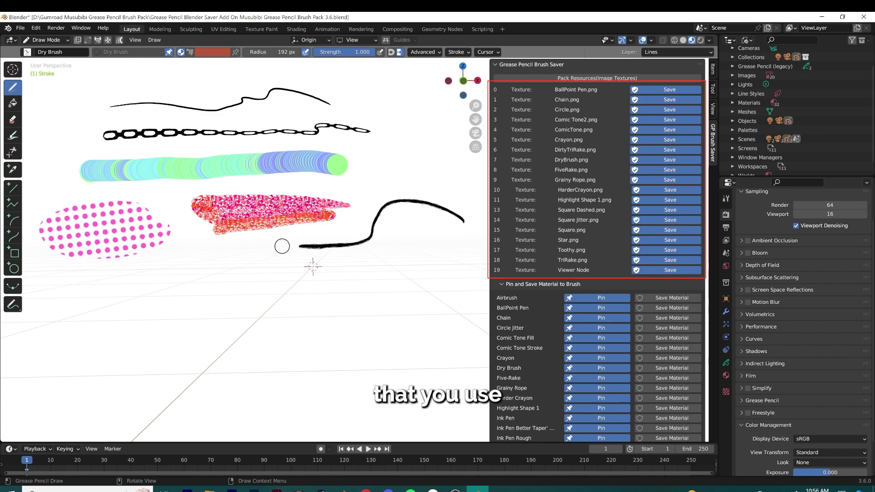
click(20, 28)
click(37, 88)
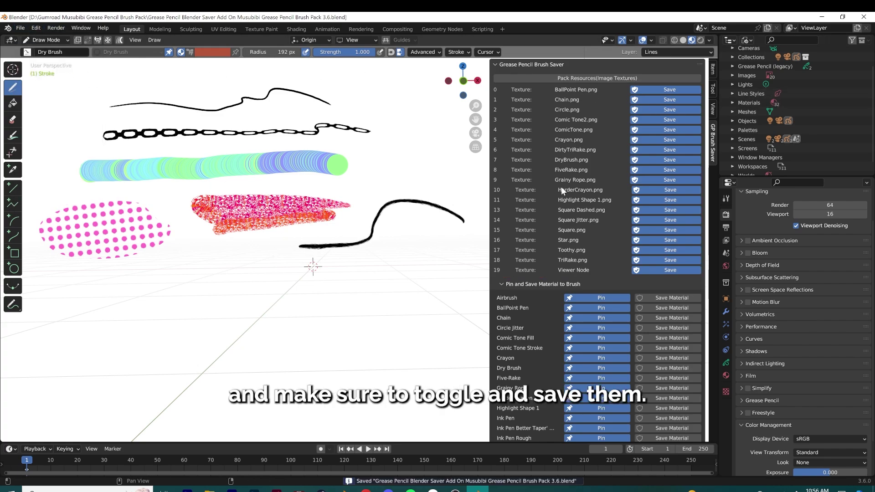
Examine the image textures stored in the blend file and the list for pinning and saving brush materials.
click(732, 76)
scroll(769, 92, down, 5)
scroll(771, 107, up, 6)
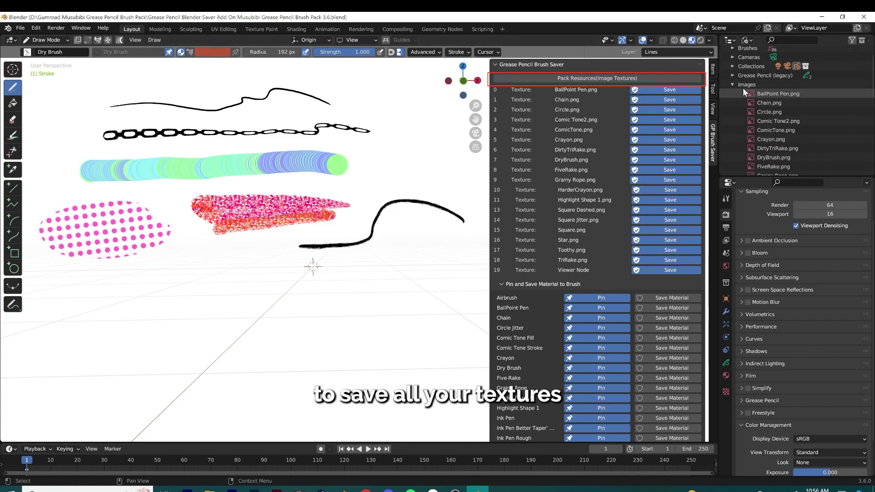
click(733, 98)
scroll(587, 190, down, 5)
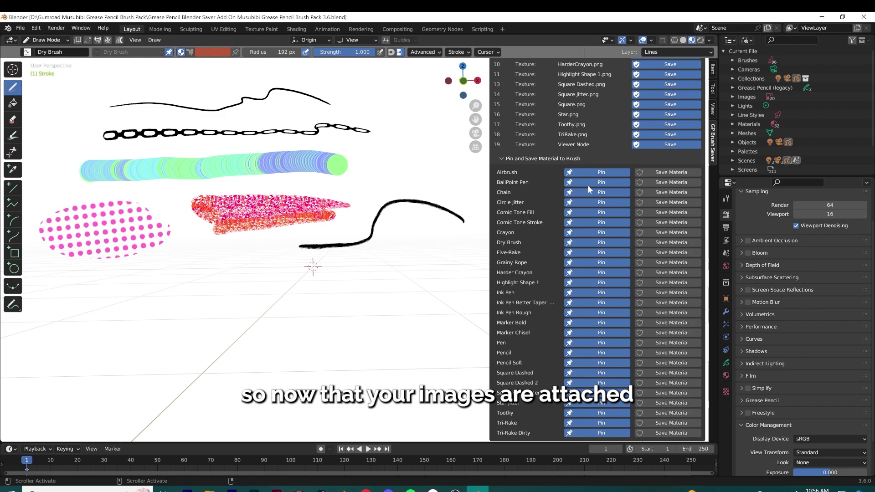
scroll(587, 184, up, 4)
scroll(586, 180, up, 1)
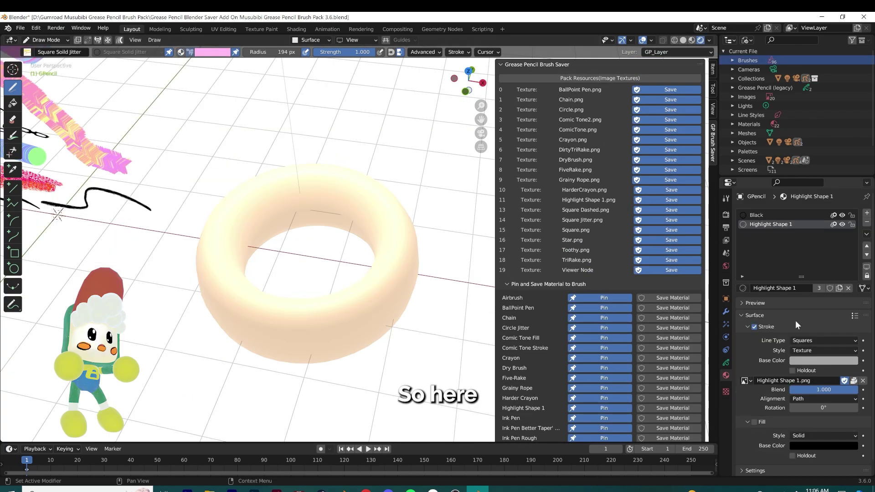
Paint a pink Square Soild Jitter stroke across the front of the donut, undoing the first attempt.
scroll(767, 335, down, 1)
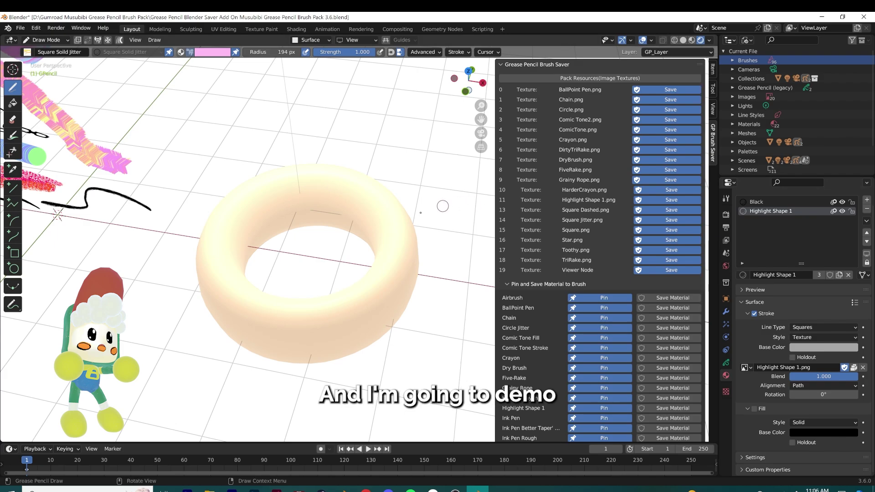
drag(388, 299, 289, 315)
key(ctrl+z)
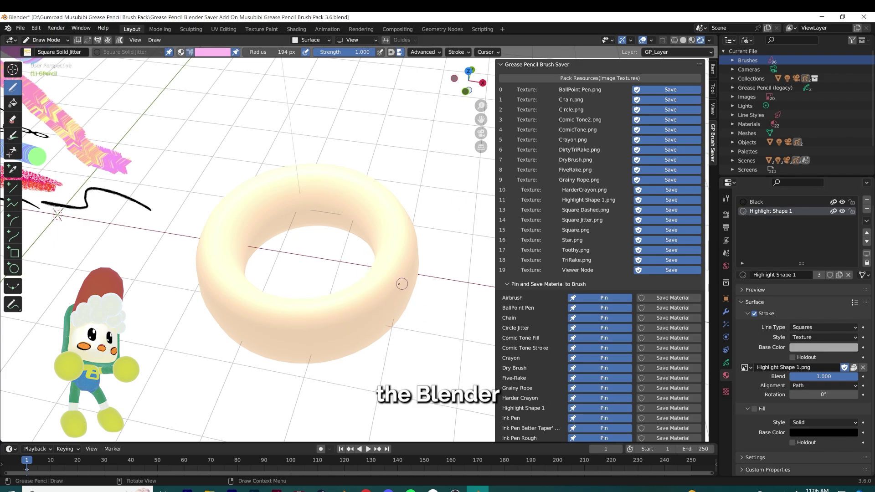
mouse_move(400, 285)
mouse_down()
mouse_move(296, 326)
mouse_move(254, 321)
mouse_up()
mouse_move(326, 304)
middle_down()
mouse_move(342, 268)
mouse_move(369, 253)
middle_up()
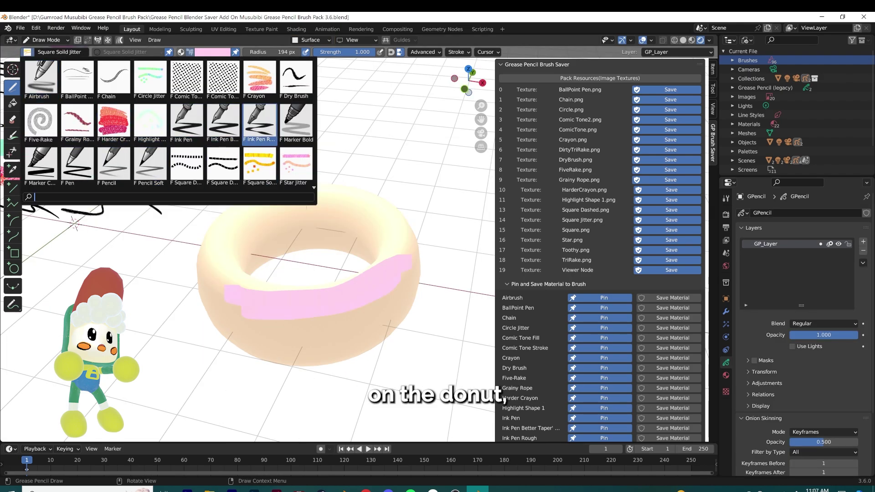
Turn on Randomize in the Square Soild Jitter brush's stroke settings.
click(421, 52)
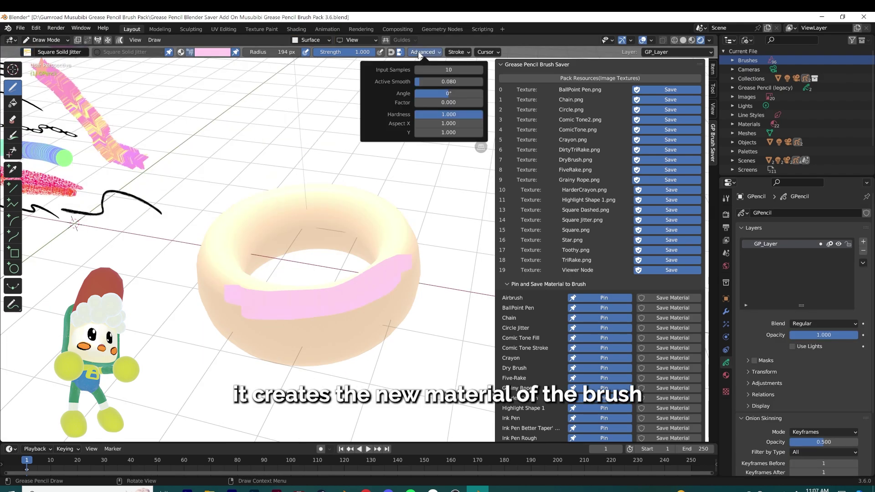
click(455, 52)
click(405, 158)
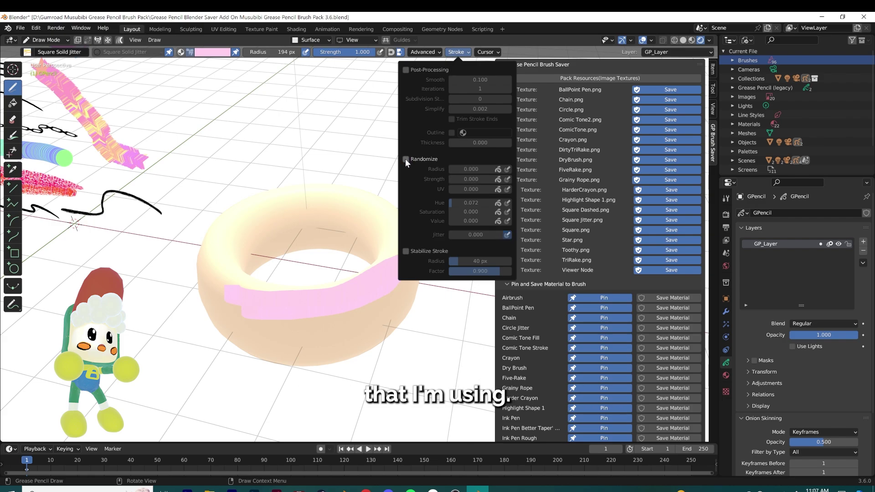
click(405, 159)
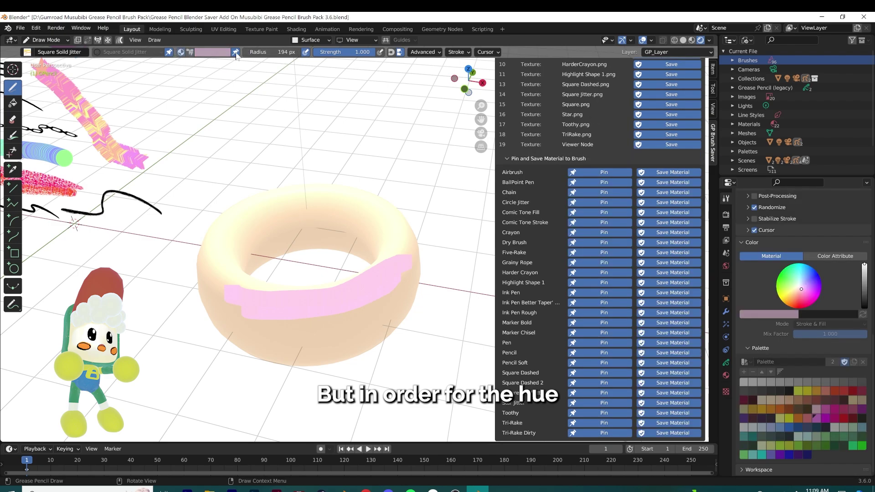
Switch the brush color from Material to Color Attribute and undo the trial stroke on the donut.
click(190, 53)
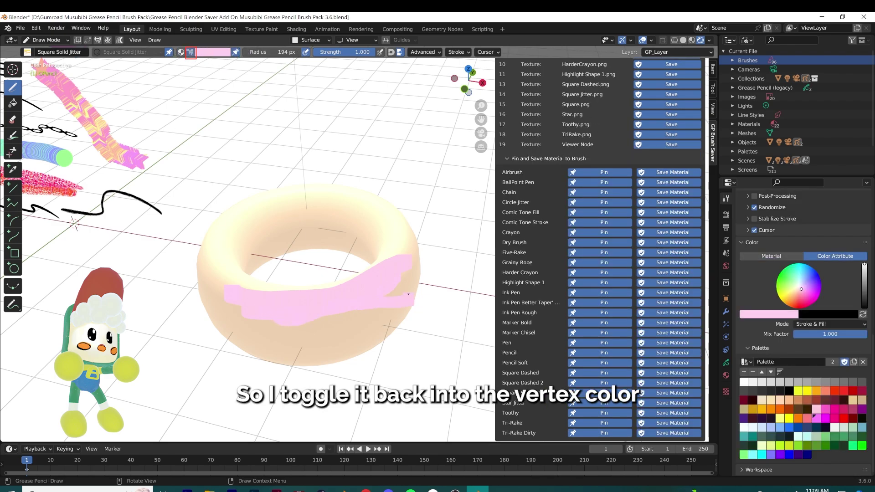
middle_drag(409, 311, 381, 291)
key(ctrl+z)
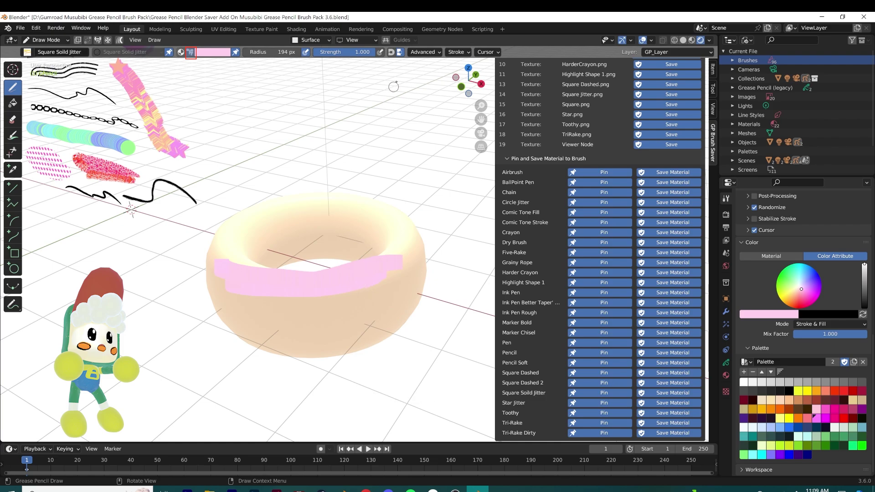
Set the brush's randomized Hue to 0.137 and try strokes on the front of the donut.
click(425, 54)
click(466, 53)
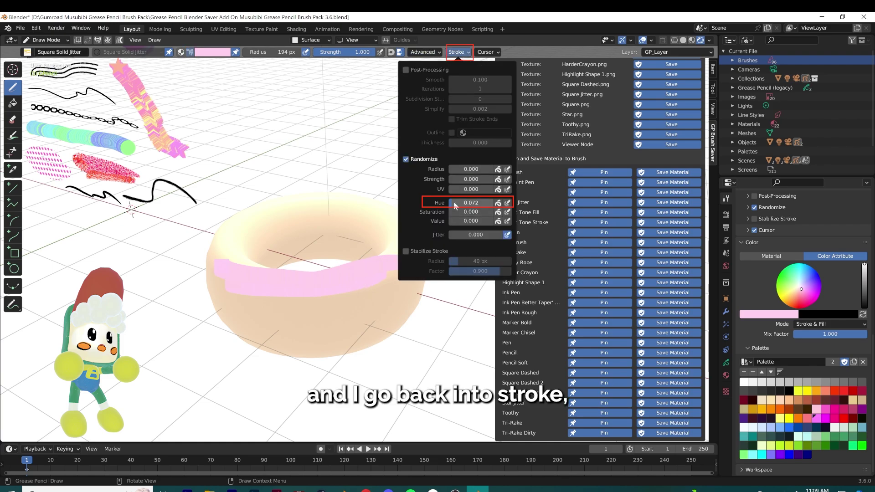
drag(453, 202, 458, 201)
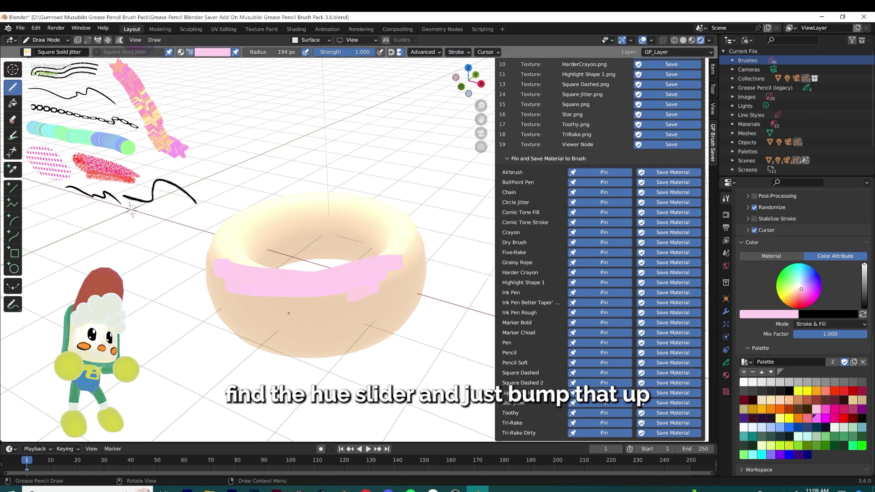
scroll(251, 296, up, 6)
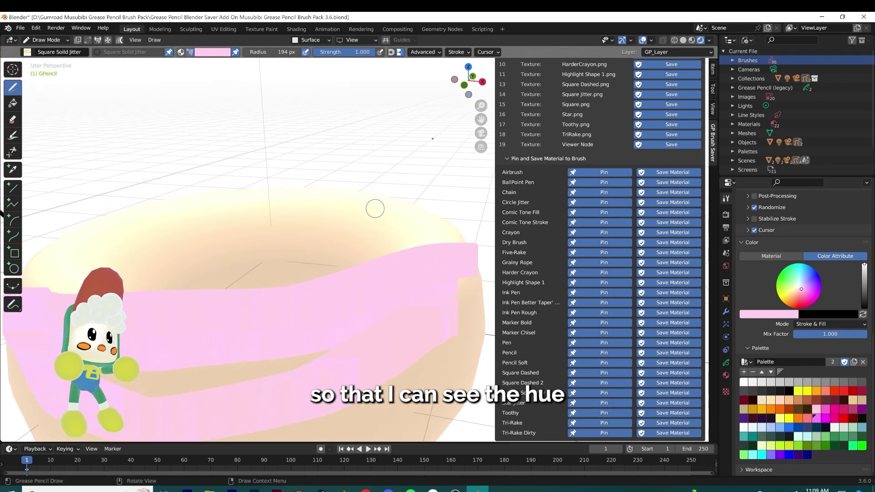
Set the brush's randomized Hue to 0.273 and paint a test stroke below the pink stroke on the donut.
click(441, 52)
mouse_move(457, 53)
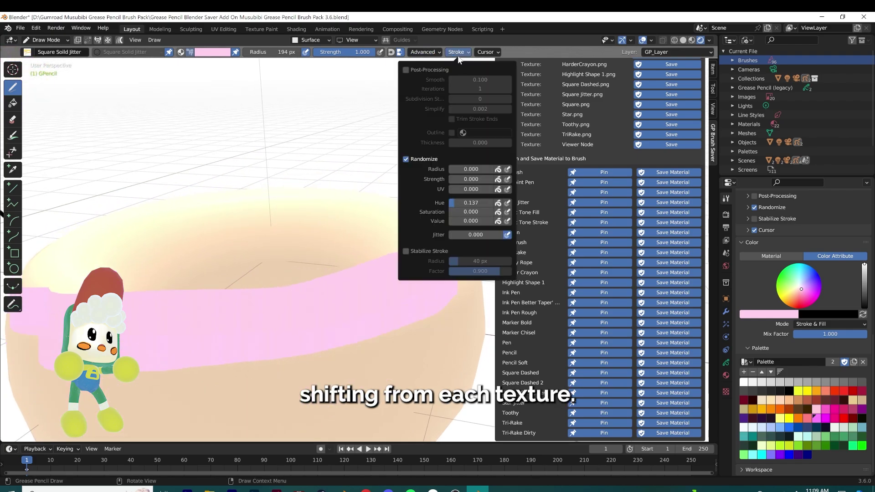
drag(466, 205, 473, 205)
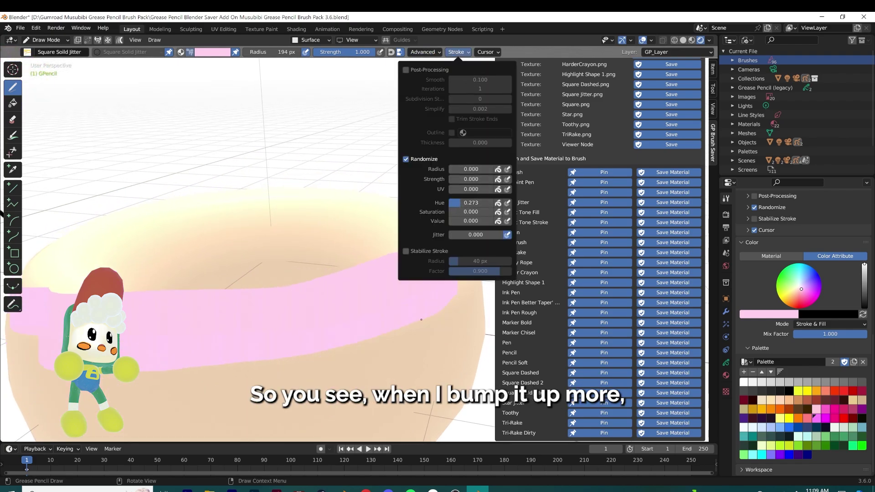
mouse_move(410, 328)
mouse_down()
mouse_move(218, 365)
mouse_move(192, 360)
mouse_up()
scroll(253, 322, down, 6)
mouse_move(256, 319)
middle_down()
mouse_move(305, 354)
mouse_move(291, 326)
middle_up()
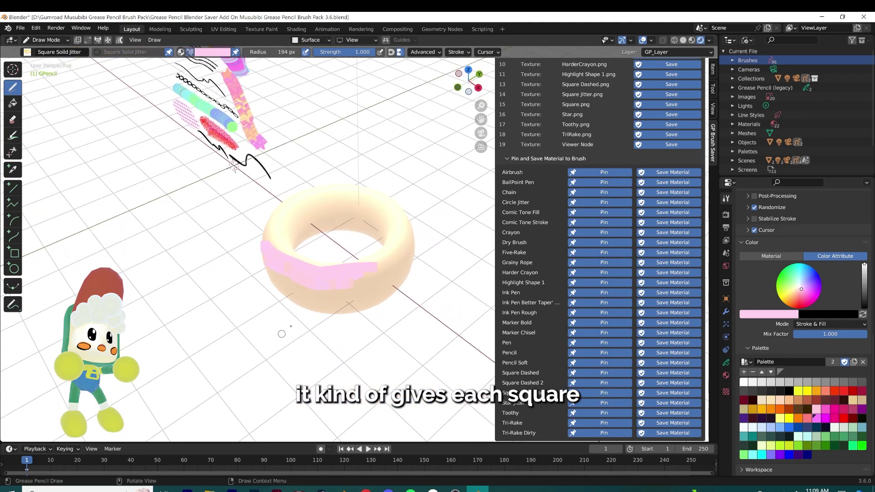
Paint hue-varied square strokes over the donut as icing, working from several sides.
scroll(345, 291, up, 3)
click(452, 51)
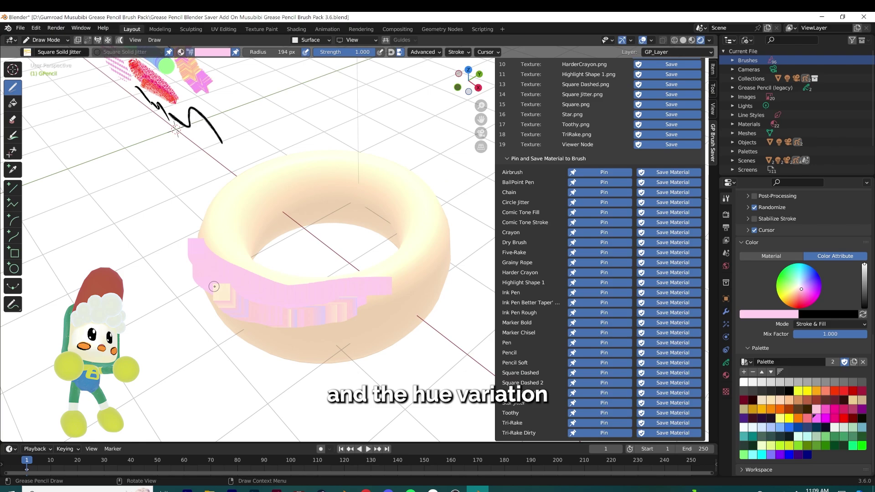
mouse_move(214, 287)
middle_down()
mouse_move(328, 268)
mouse_move(375, 237)
middle_up()
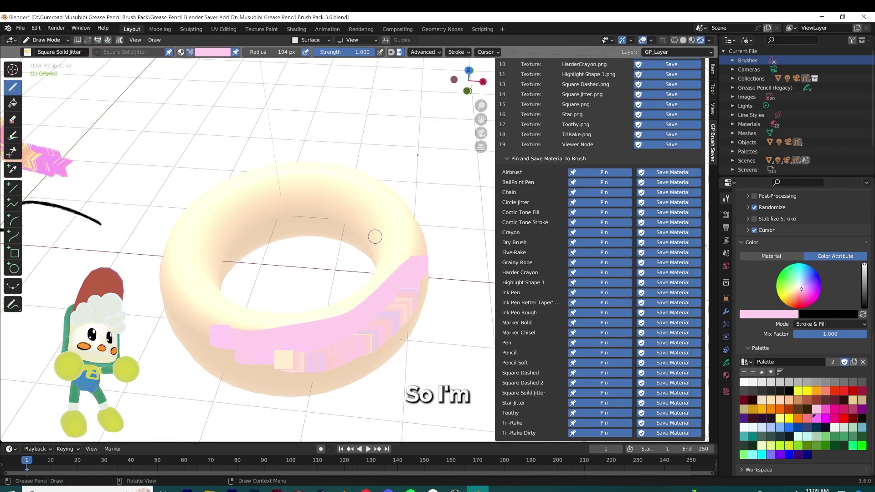
drag(314, 319, 356, 214)
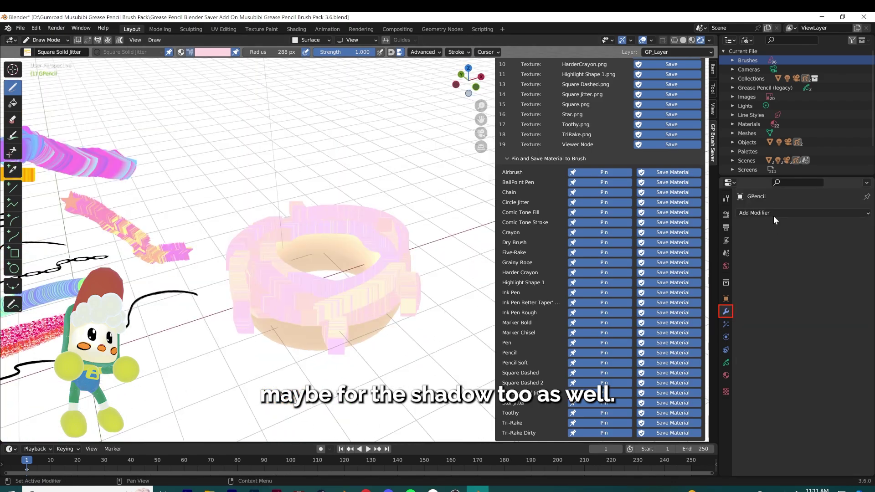
Add a Shrinkwrap modifier to the GPencil object using Target Normal Project, with the Torus as target.
click(773, 215)
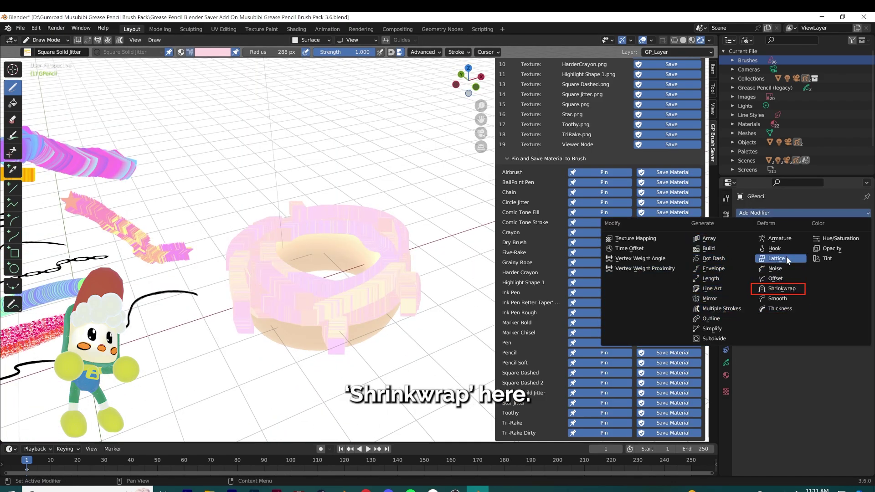
click(786, 288)
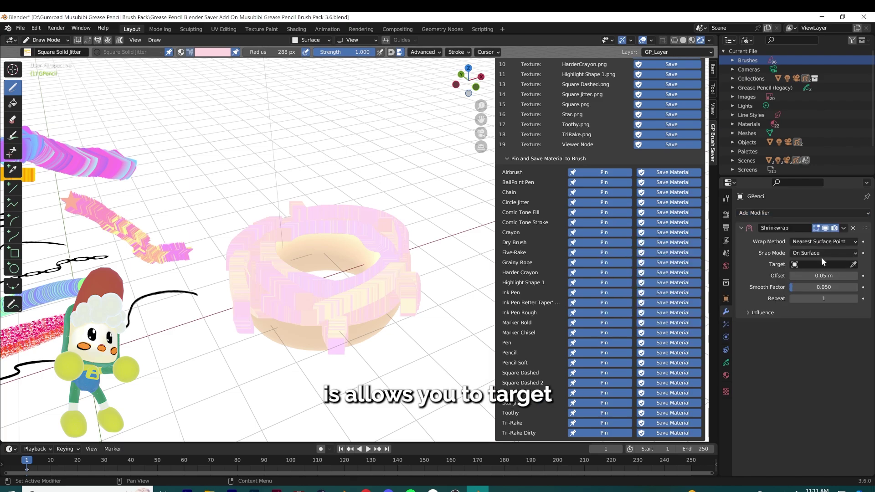
click(836, 242)
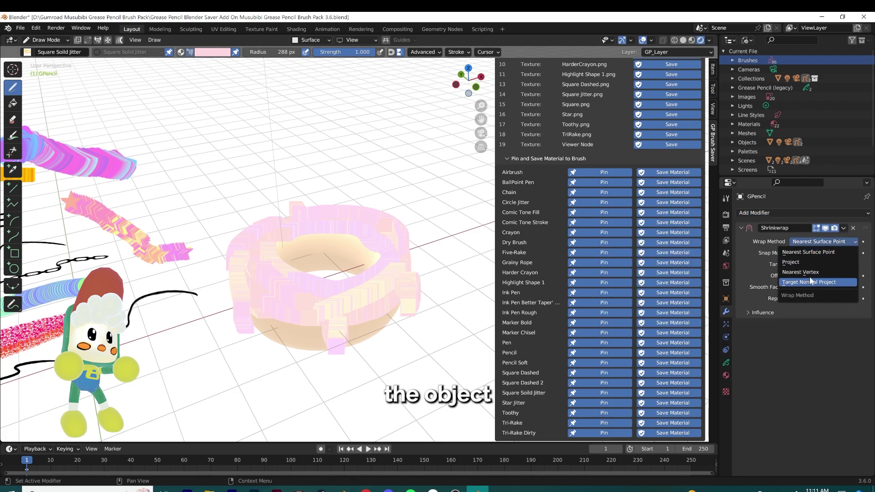
click(815, 283)
click(369, 322)
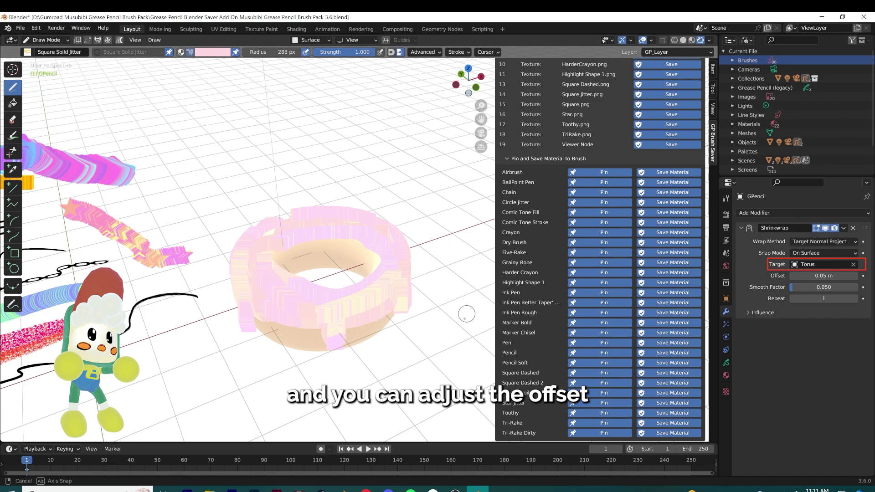
Set the Shrinkwrap modifier's Snap Mode to On Surface and its Offset to 0.04 m, and save the file.
middle_drag(370, 321, 326, 299)
click(833, 252)
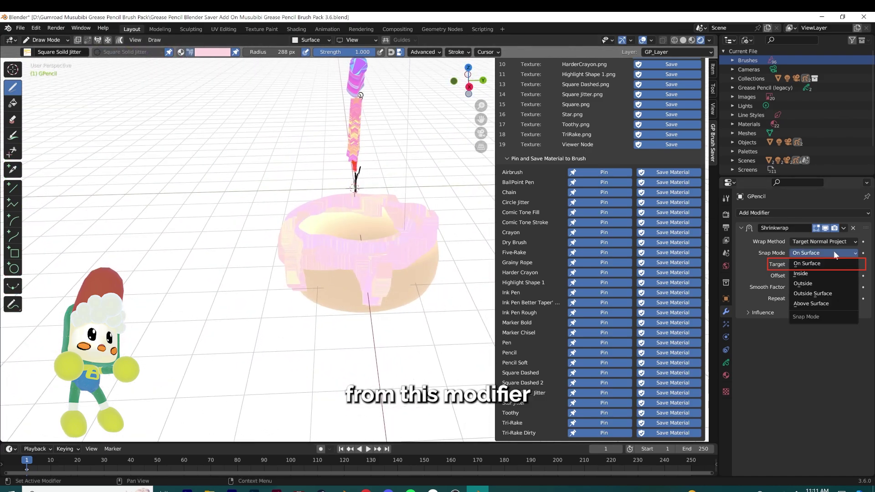
click(831, 262)
mouse_move(824, 276)
mouse_down()
mouse_move(831, 276)
mouse_move(824, 276)
mouse_up()
middle_drag(371, 278, 377, 308)
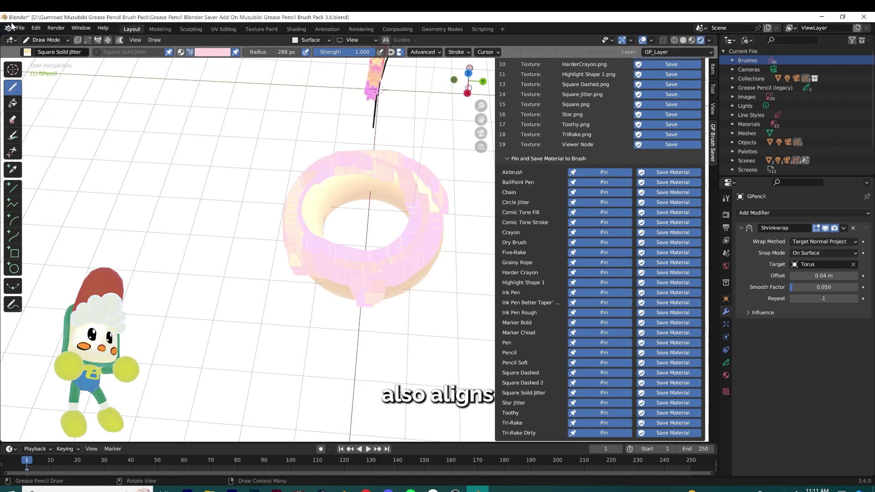
click(19, 29)
click(42, 88)
Try a blue hue-varied square stroke along the front of the donut's icing.
scroll(315, 256, down, 3)
mouse_move(314, 255)
middle_down()
mouse_move(376, 228)
mouse_move(296, 223)
mouse_move(309, 235)
mouse_move(239, 307)
mouse_move(274, 326)
mouse_move(419, 344)
middle_up()
scroll(296, 223, up, 4)
scroll(419, 344, up, 3)
mouse_move(410, 310)
middle_down()
mouse_move(401, 328)
mouse_move(407, 318)
middle_up()
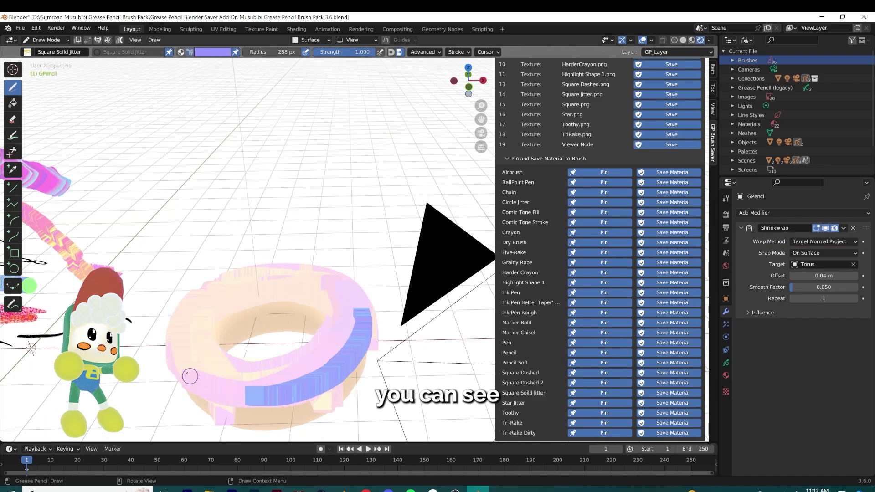
middle_drag(262, 370, 287, 338)
key(ctrl+z)
Paint lavender-blue, pink and pale peach strokes over the donut's icing, changing the brush color between strokes.
click(203, 52)
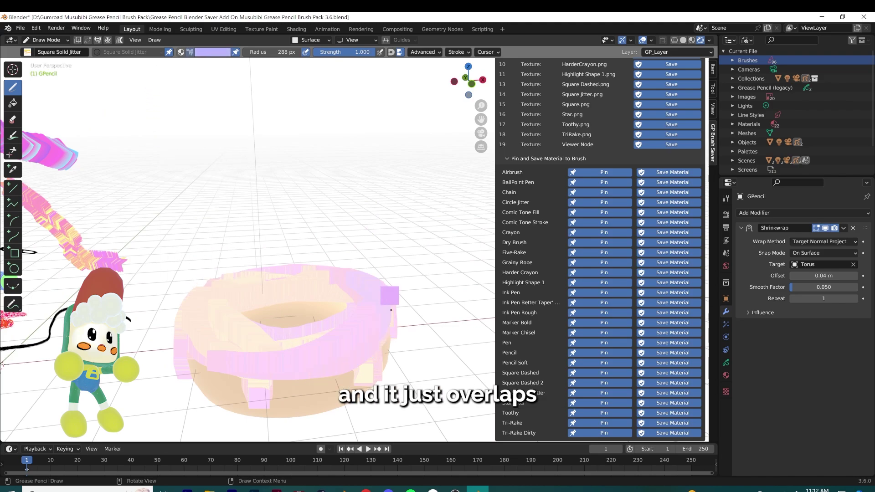
middle_drag(273, 136, 292, 57)
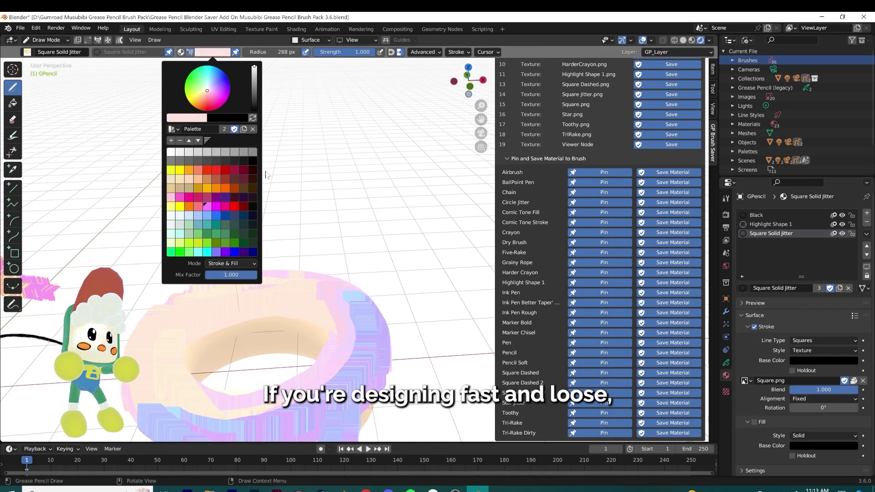
middle_drag(223, 228, 162, 283)
mouse_move(163, 285)
mouse_down()
mouse_move(205, 358)
mouse_move(218, 364)
mouse_up()
mouse_move(218, 364)
middle_down()
mouse_move(269, 315)
mouse_move(274, 355)
mouse_move(263, 364)
mouse_move(302, 299)
mouse_move(360, 337)
mouse_move(304, 298)
mouse_move(272, 312)
middle_up()
click(211, 52)
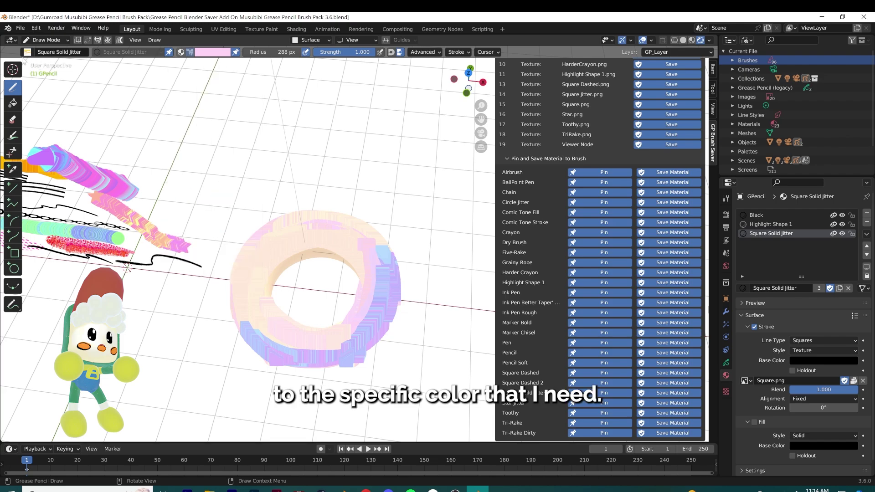
Switch to the Toothy brush and set its stroke color to a near-white tint.
click(27, 52)
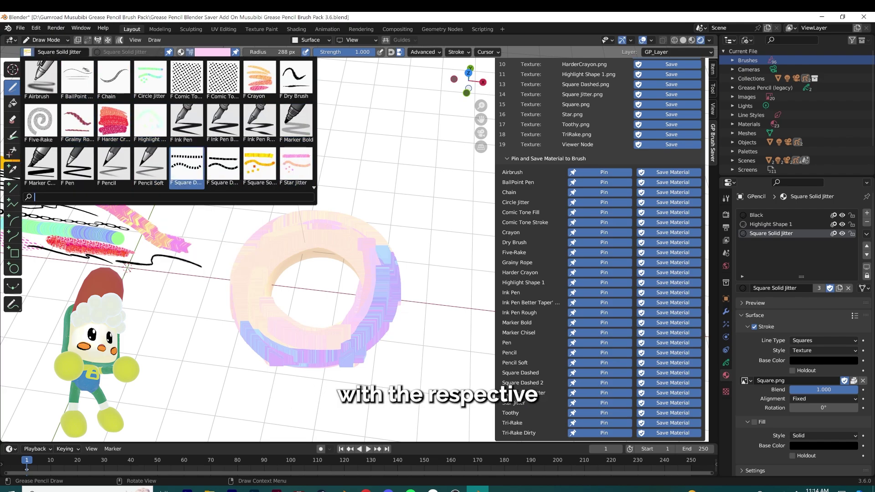
scroll(297, 164, down, 2)
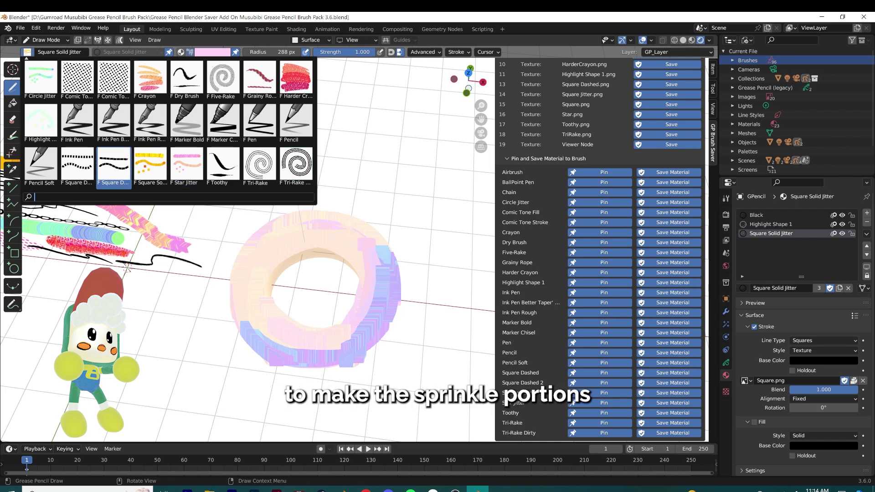
scroll(114, 124, up, 1)
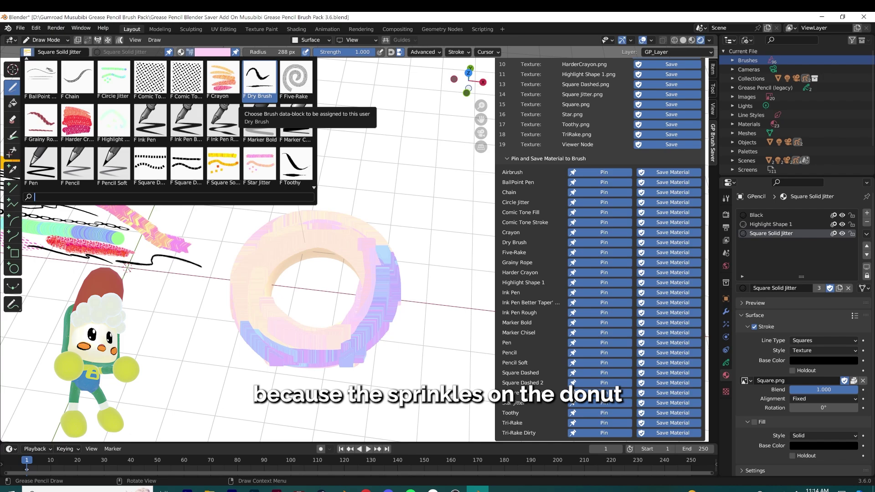
click(260, 80)
click(212, 52)
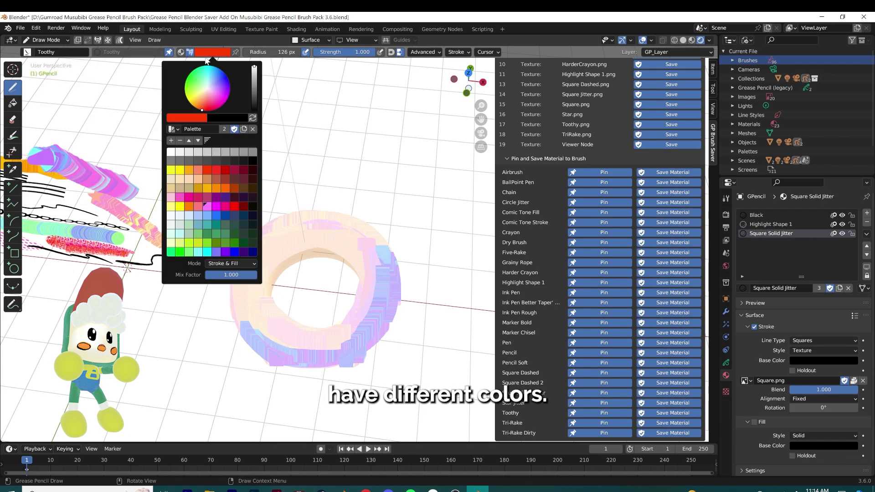
drag(195, 91, 204, 89)
Enlarge the Toothy brush to a 260 px radius and paint short near-white sprinkles on the donut's icing.
drag(247, 274, 255, 301)
scroll(256, 314, up, 2)
key(ctrl+z)
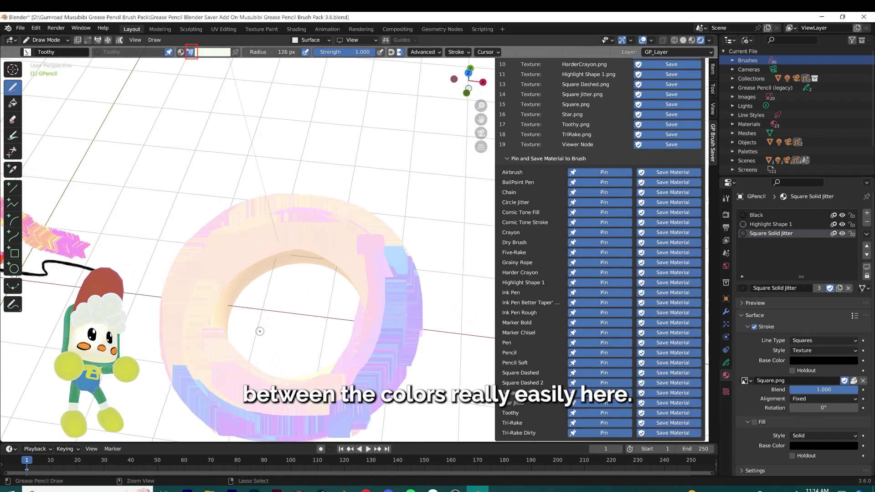
shift+middle_drag(258, 330, 285, 322)
click(312, 40)
drag(204, 290, 246, 356)
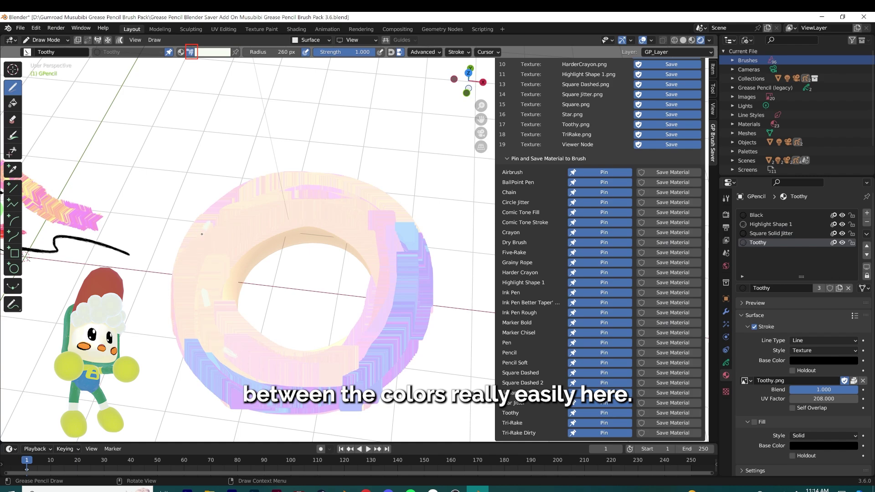
drag(202, 234, 216, 239)
Paint short pinkish-red sprinkles around the donut's icing with a 186 px brush radius.
click(726, 313)
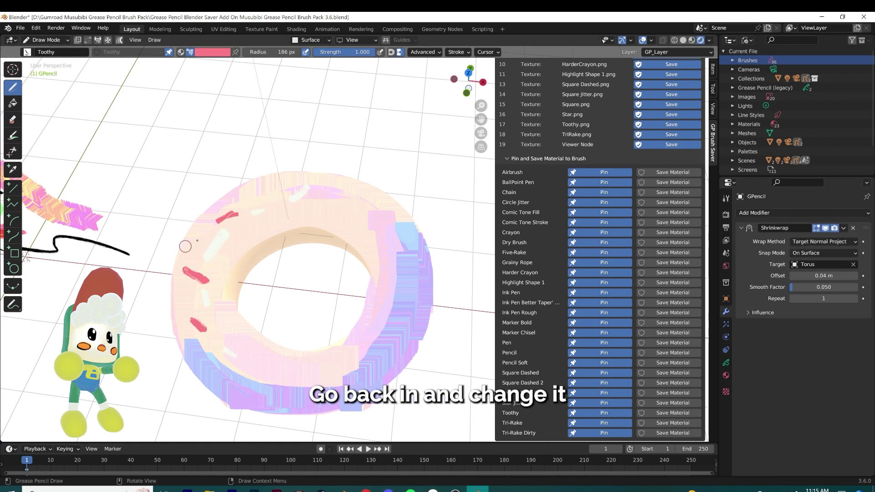
key(ctrl+z)
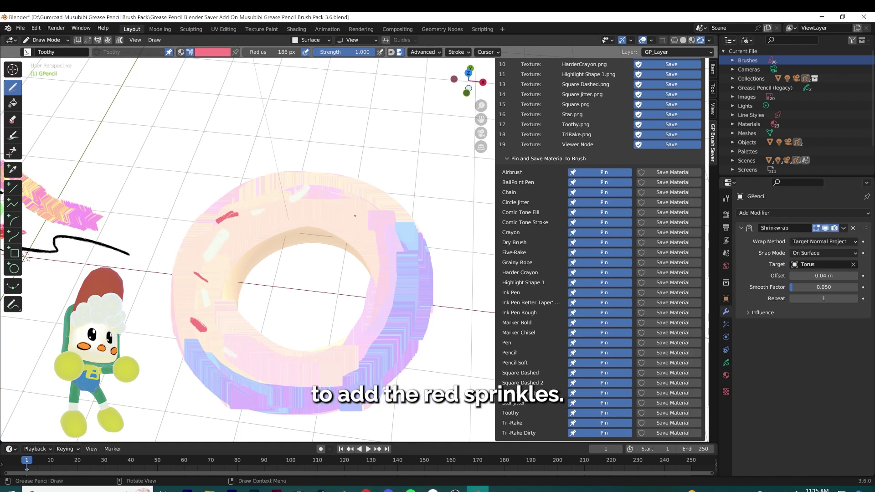
drag(254, 376, 274, 367)
Change the brush color to blue and paint blue sprinkles around the donut's icing.
click(213, 52)
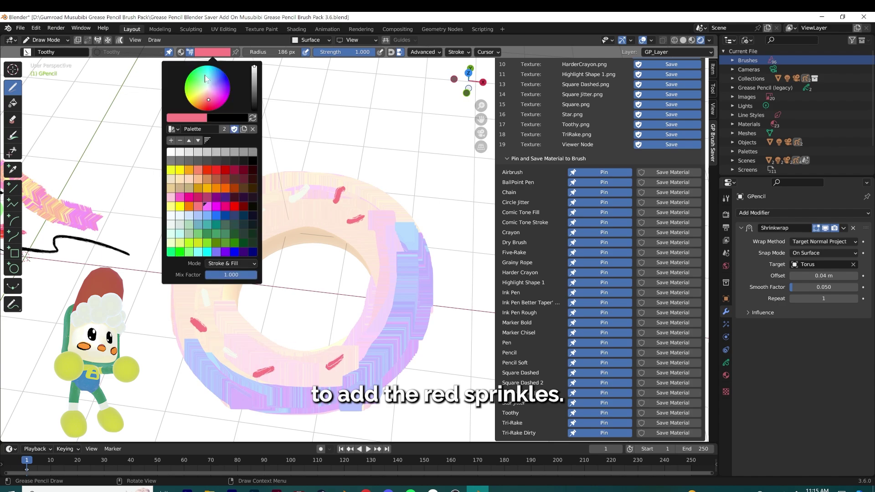
drag(208, 101, 208, 105)
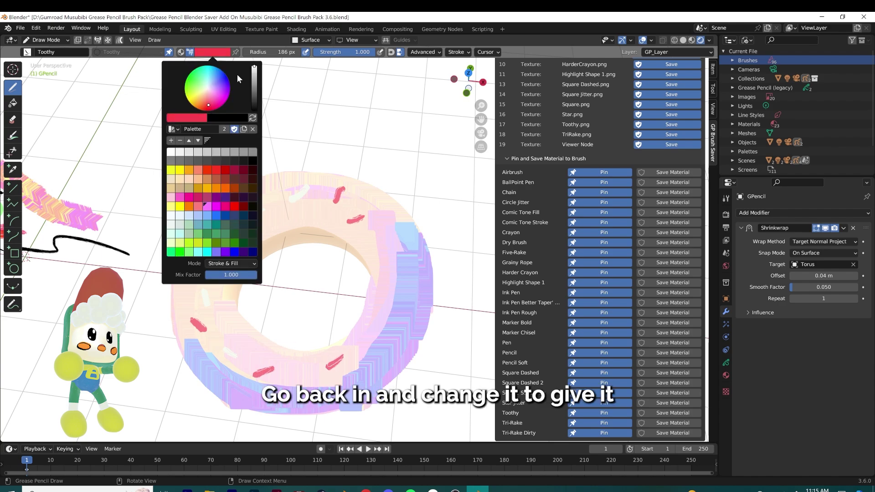
drag(213, 370, 222, 382)
drag(382, 348, 386, 356)
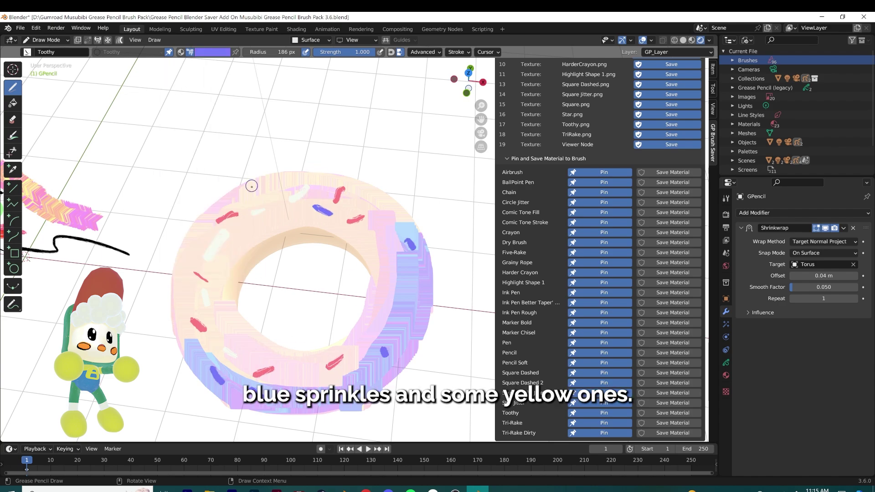
Change the brush color to pale yellow and paint yellow sprinkles over the icing.
click(213, 52)
click(212, 52)
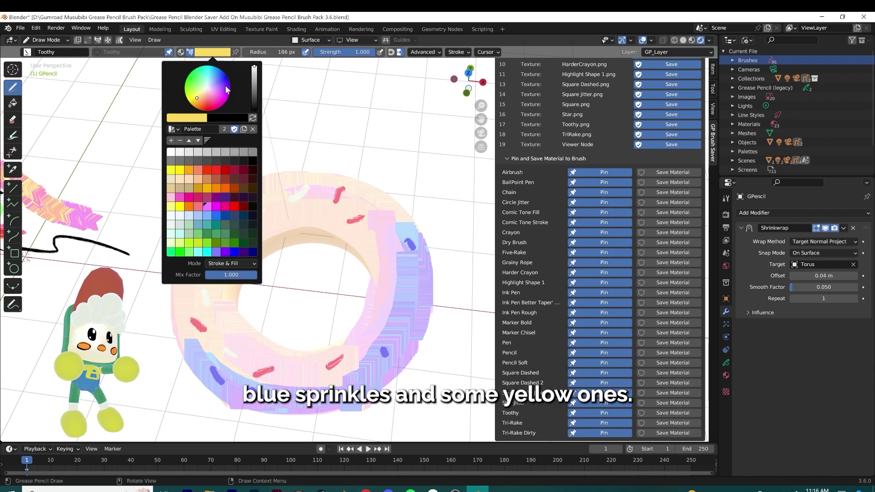
click(200, 97)
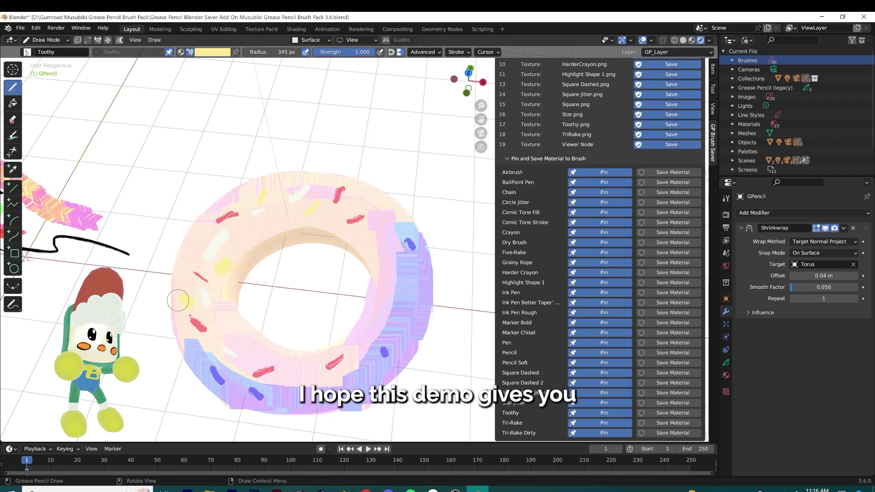
drag(232, 346, 247, 350)
drag(379, 244, 385, 256)
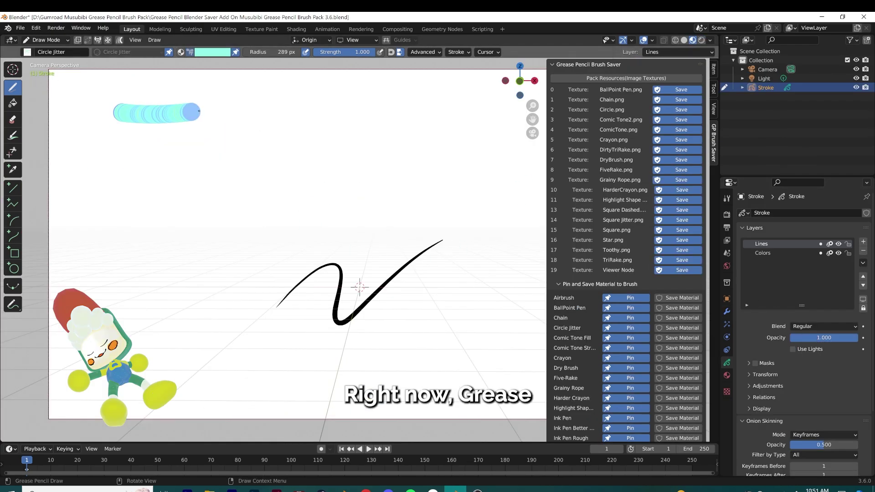
Try strokes with the Circle Jitter, Comic Tone Fill and Comic Tone Stroke brushes on the blank canvas.
drag(191, 111, 197, 201)
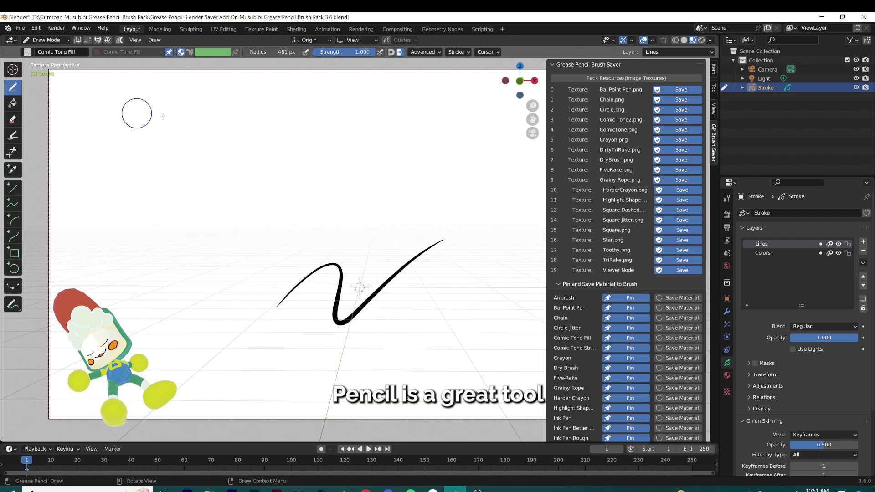
mouse_move(137, 113)
mouse_down()
mouse_move(91, 246)
mouse_move(106, 116)
mouse_up()
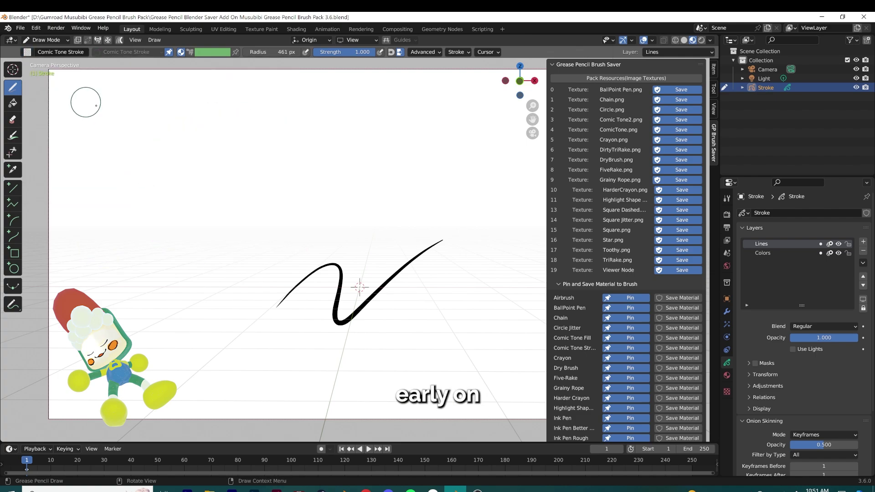
drag(83, 105, 219, 137)
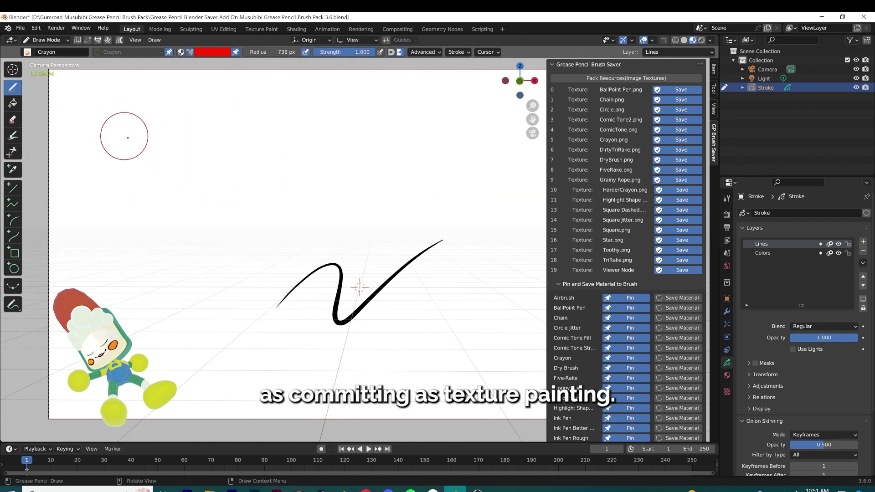
Set the Crayon brush's radius to 584 px and paint a test stroke across the upper canvas.
key(f)
click(441, 158)
drag(456, 154, 161, 135)
mouse_move(138, 167)
mouse_down()
mouse_move(459, 212)
mouse_move(135, 182)
mouse_up()
key(ctrl+z)
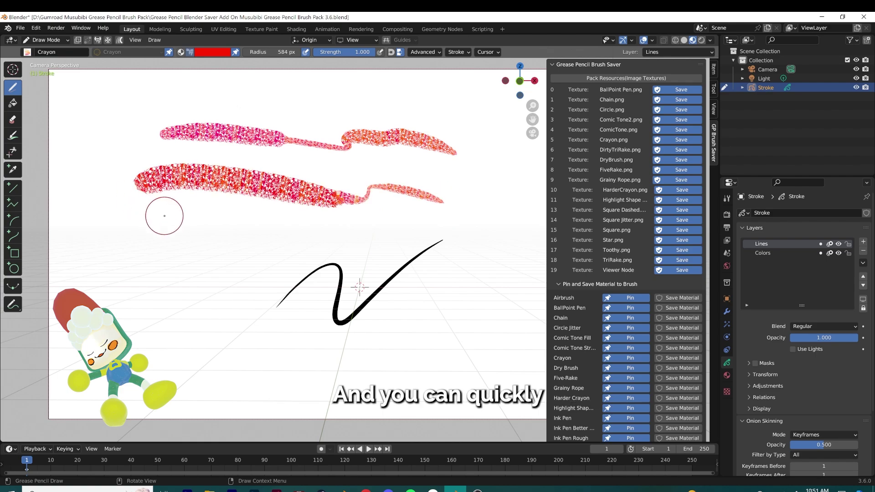
scroll(627, 182, down, 6)
key(ctrl+z)
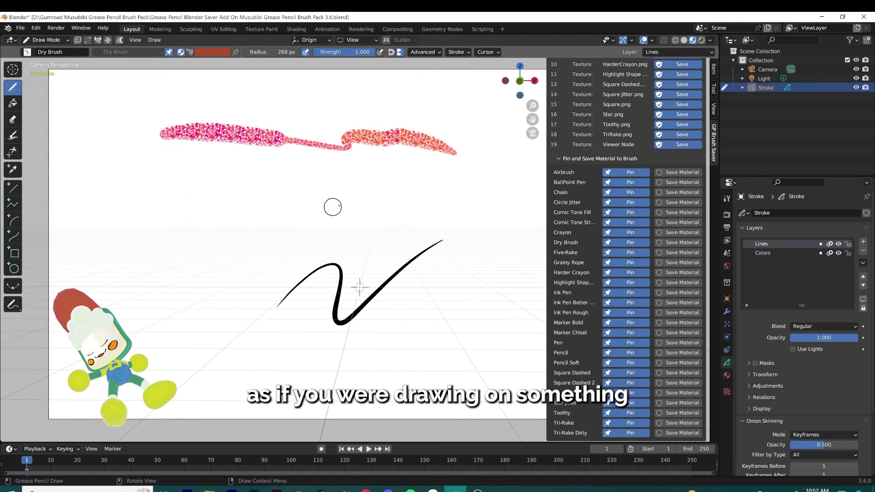
Reduce the Dry Brush's radius and paint a wavy black test stroke below the crayon stroke.
key(bracketleft)
key(bracketleft)
mouse_move(407, 209)
mouse_down()
mouse_move(156, 170)
mouse_move(500, 233)
mouse_up()
key(ctrl+z)
key(ctrl+z)
mouse_move(338, 220)
mouse_down()
mouse_move(137, 215)
mouse_move(462, 266)
mouse_up()
key(ctrl+z)
Switch to the Five-Rake brush and paint two test strokes of parallel lines beside the black wavy stroke.
click(25, 54)
click(45, 121)
key(ctrl+z)
mouse_move(519, 194)
mouse_down()
mouse_move(447, 193)
mouse_move(359, 172)
mouse_up()
key(ctrl+z)
key(ctrl+z)
key(ctrl+z)
drag(516, 214, 431, 202)
Switch to the Grainy Rope brush and paint a long dark red test stroke below the black wavy stroke.
click(27, 52)
click(80, 122)
mouse_move(94, 237)
mouse_down()
mouse_move(482, 247)
mouse_move(291, 251)
mouse_up()
key(ctrl+z)
drag(498, 263, 245, 258)
key(ctrl+z)
Switch to the Harder Crayon brush, resize it and paint two test strokes, one above and one below the existing strokes.
click(28, 52)
click(113, 122)
key(f)
click(340, 289)
drag(294, 274, 94, 280)
mouse_move(88, 99)
mouse_down()
mouse_move(329, 100)
mouse_move(112, 95)
mouse_move(310, 97)
mouse_up()
key(ctrl+z)
key(ctrl+z)
Switch to the Highlight Shape 1 brush with a 450 px radius and try pale green strokes below the parallel lines.
click(26, 52)
click(150, 124)
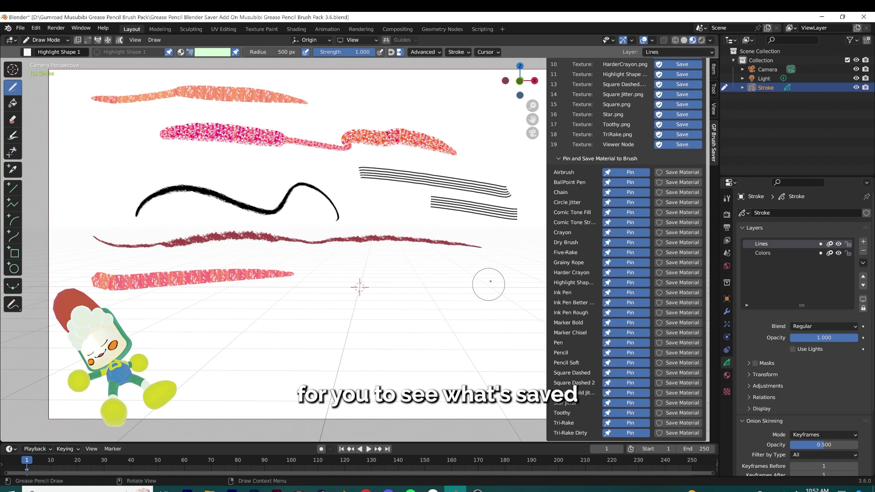
mouse_move(503, 277)
mouse_down()
mouse_move(419, 302)
mouse_move(225, 335)
mouse_move(478, 270)
mouse_move(383, 294)
mouse_up()
key(ctrl+z)
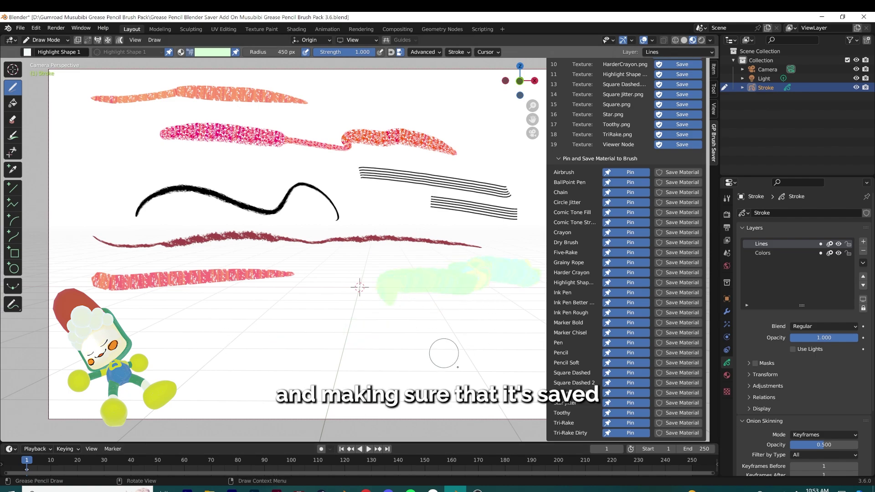
mouse_move(491, 288)
mouse_down()
mouse_move(470, 353)
mouse_move(449, 366)
mouse_up()
key(ctrl+z)
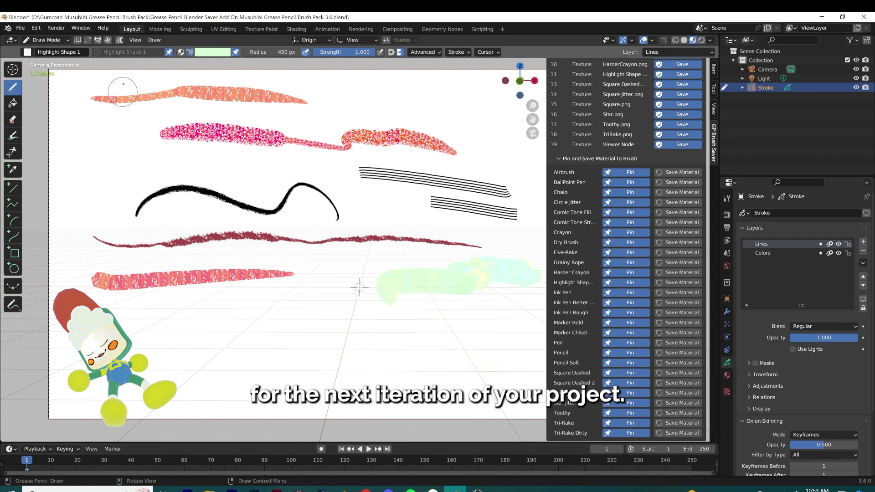
key(ctrl+z)
Set the Highlight Shape 1 color to pale yellow and paint a looping multicolored stroke below the parallel lines.
click(208, 52)
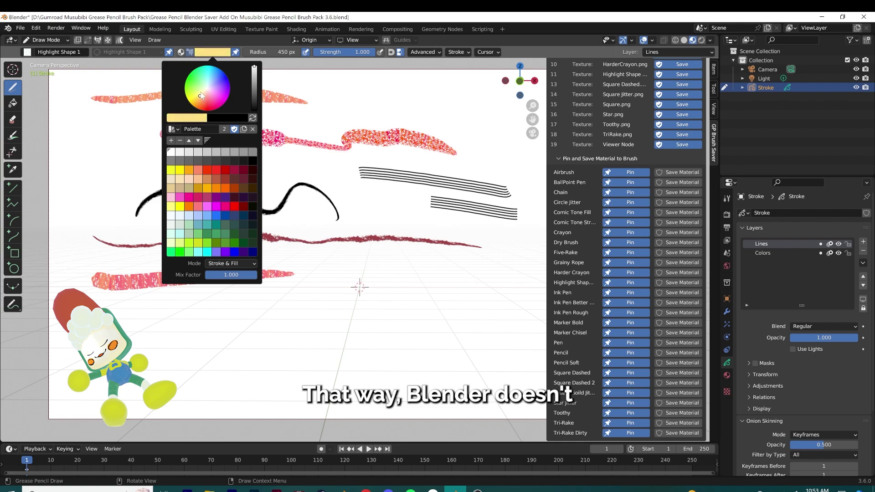
mouse_move(490, 287)
mouse_down()
mouse_move(440, 268)
mouse_move(364, 308)
mouse_move(479, 274)
mouse_move(410, 277)
mouse_move(412, 317)
mouse_move(475, 308)
mouse_up()
key(ctrl+z)
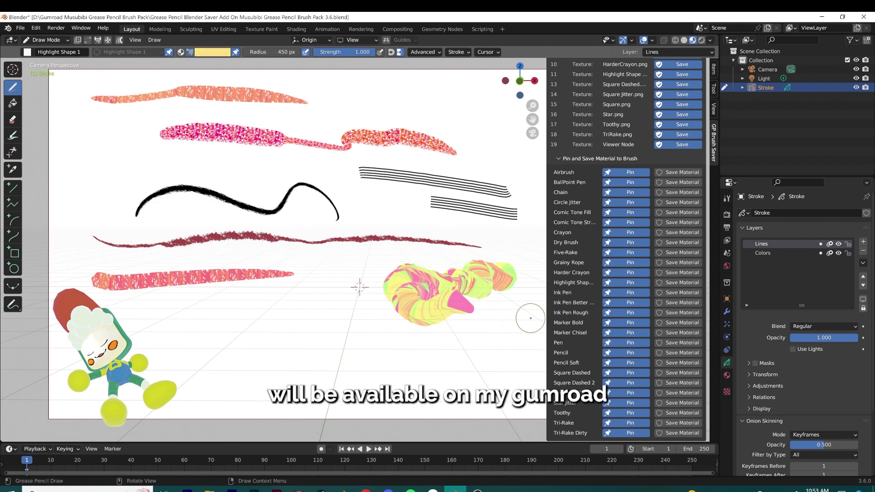
Switch to the Ink Pen Better Taper' Grain brush and paint tapered black test strokes above the crayon stroke's end.
click(27, 52)
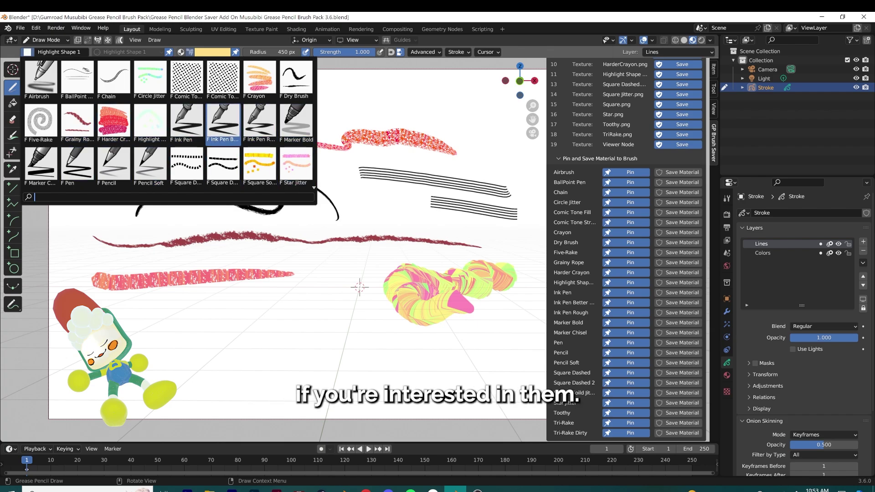
click(223, 123)
drag(180, 164, 220, 169)
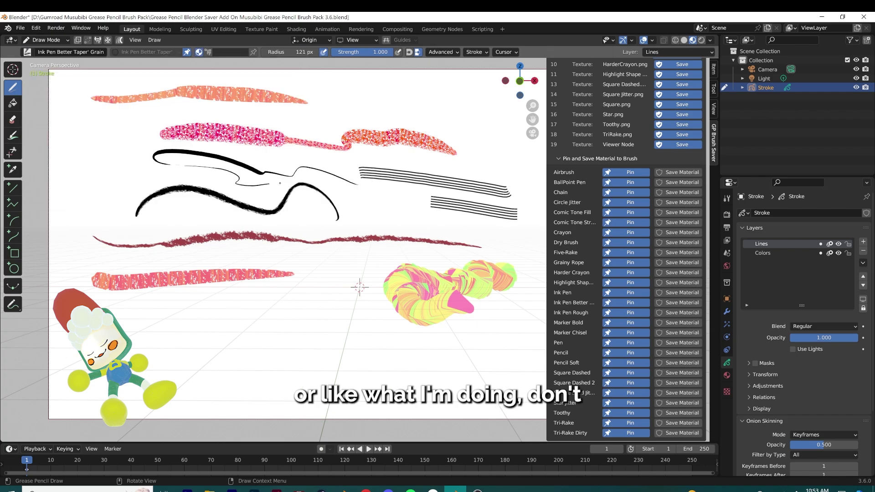
key(ctrl+z)
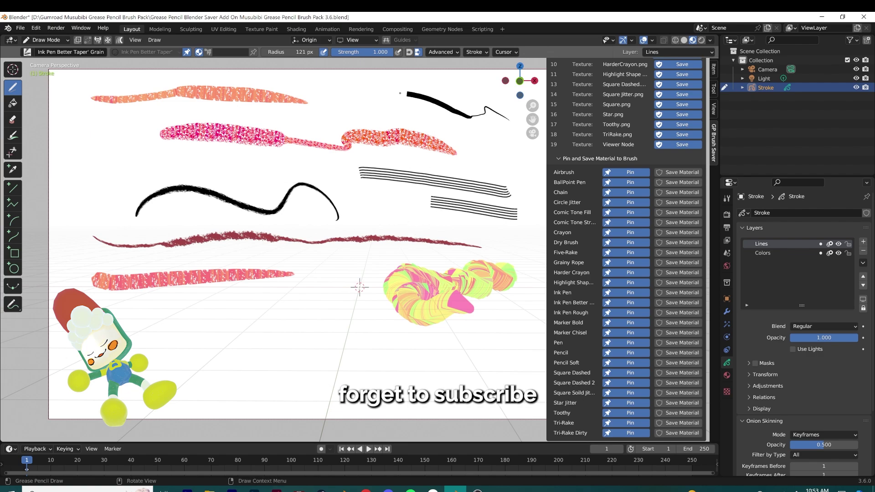
drag(82, 154, 120, 165)
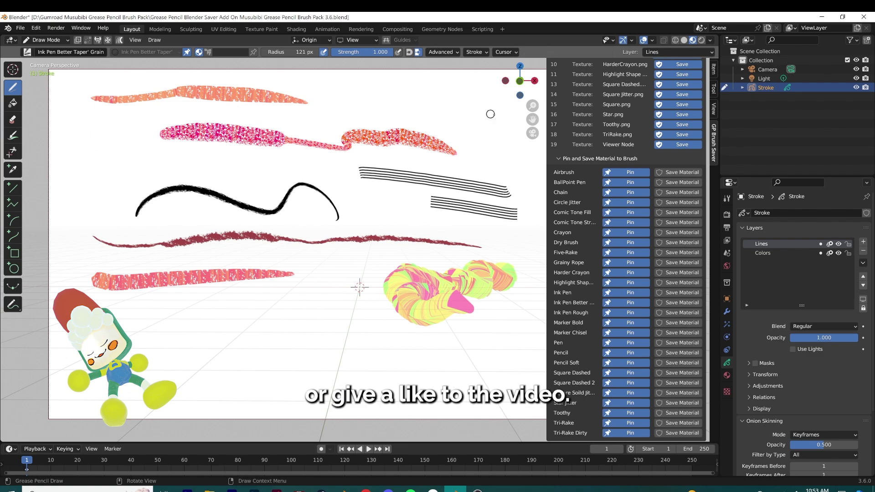
drag(502, 120, 479, 106)
drag(361, 118, 492, 134)
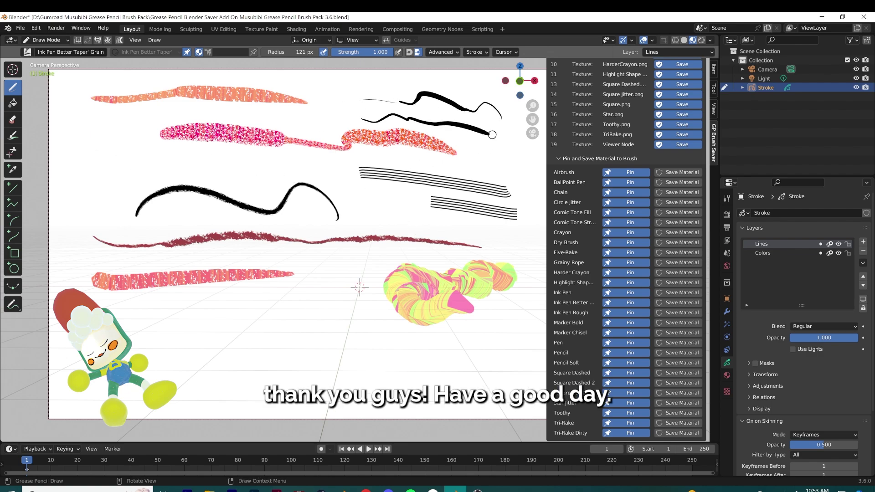